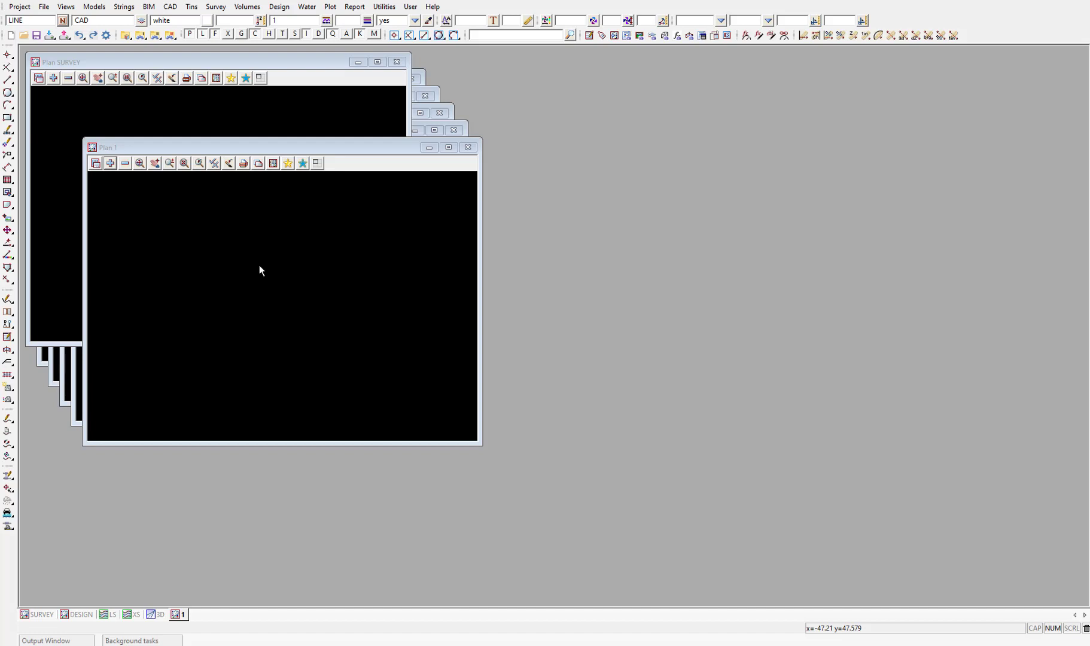
Step: Start an x y z general data import and choose DETAIL SURVEY.CSV from the getting started basic folder as the file to read
click(43, 7)
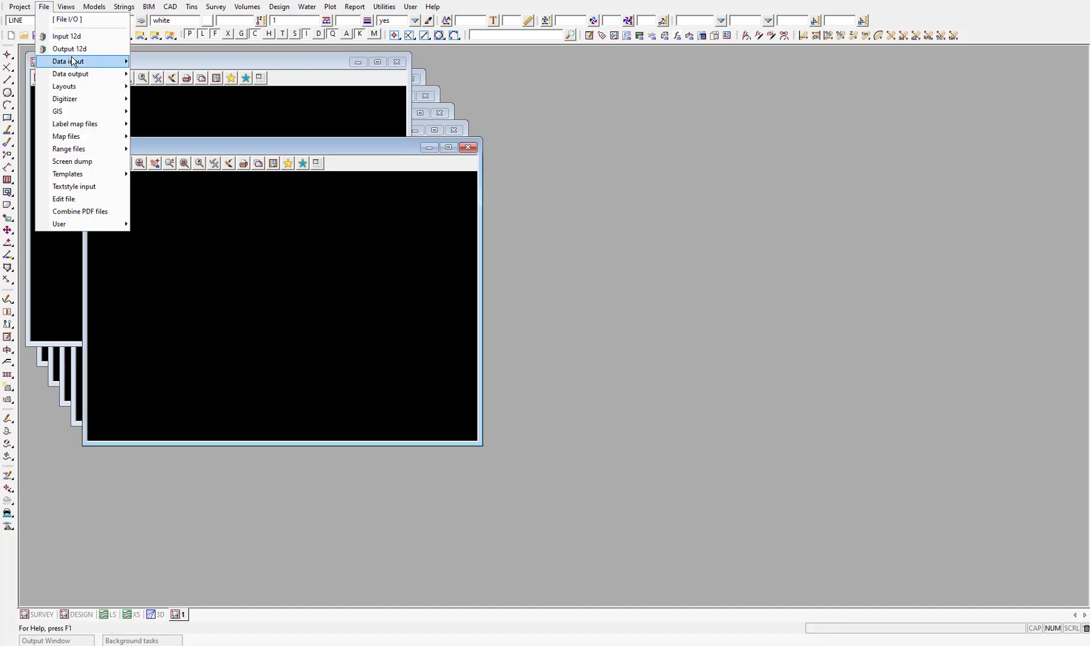
mouse_move(75, 62)
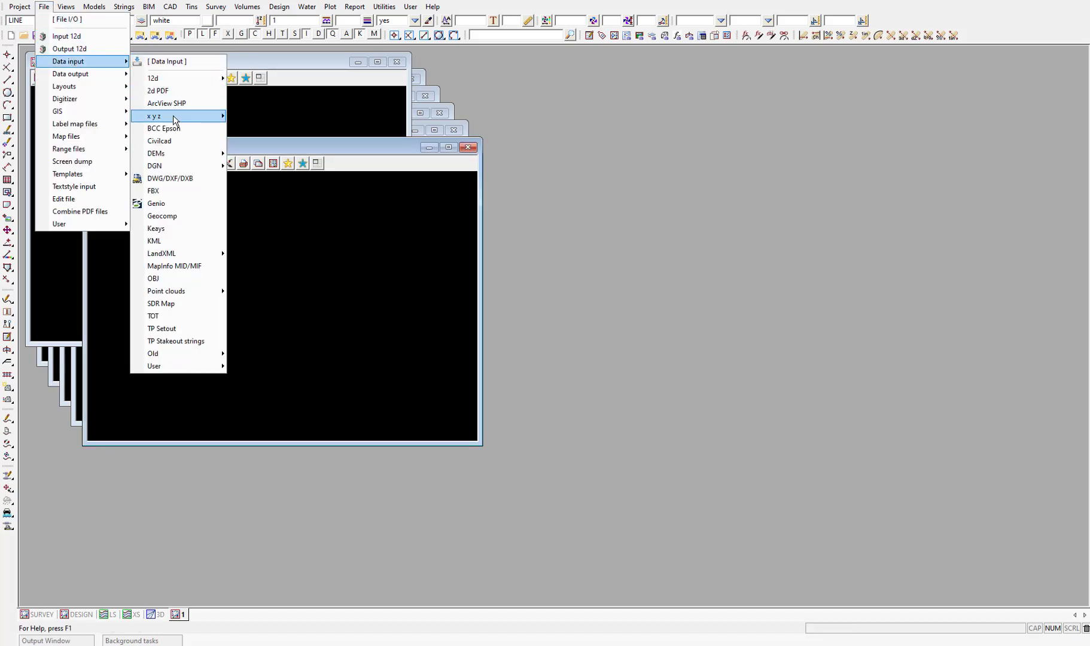
mouse_move(173, 117)
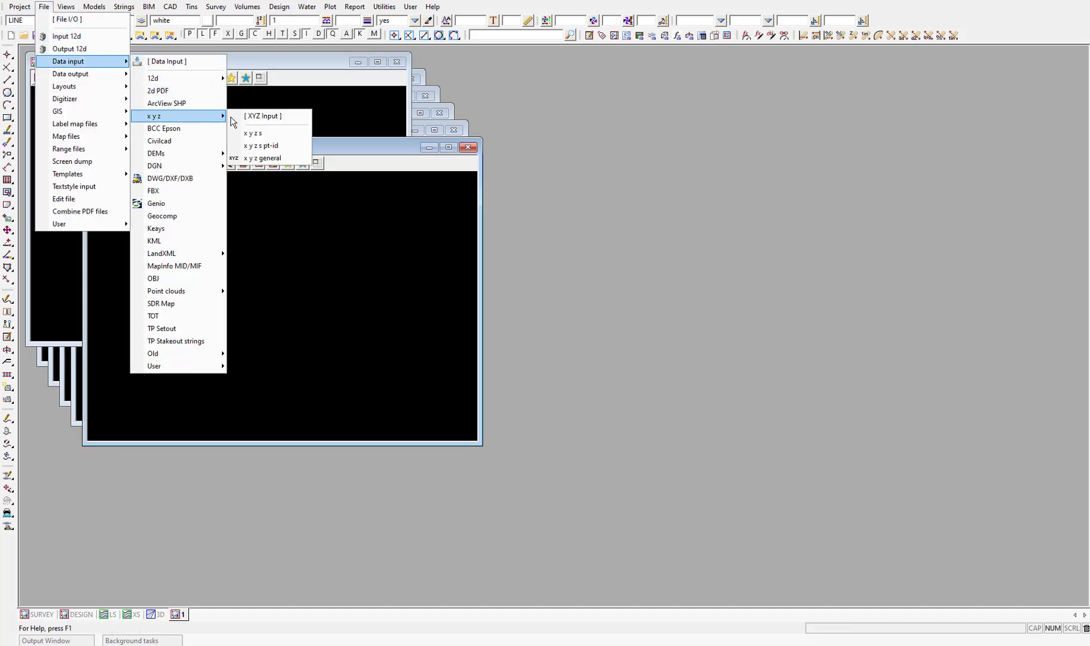
click(288, 158)
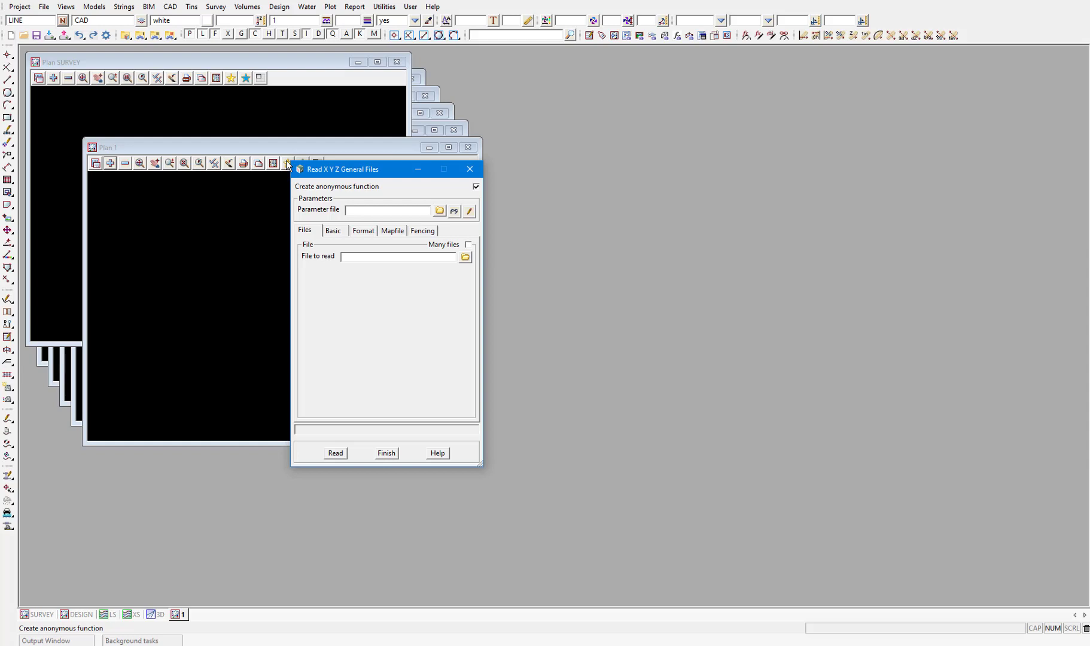
click(465, 258)
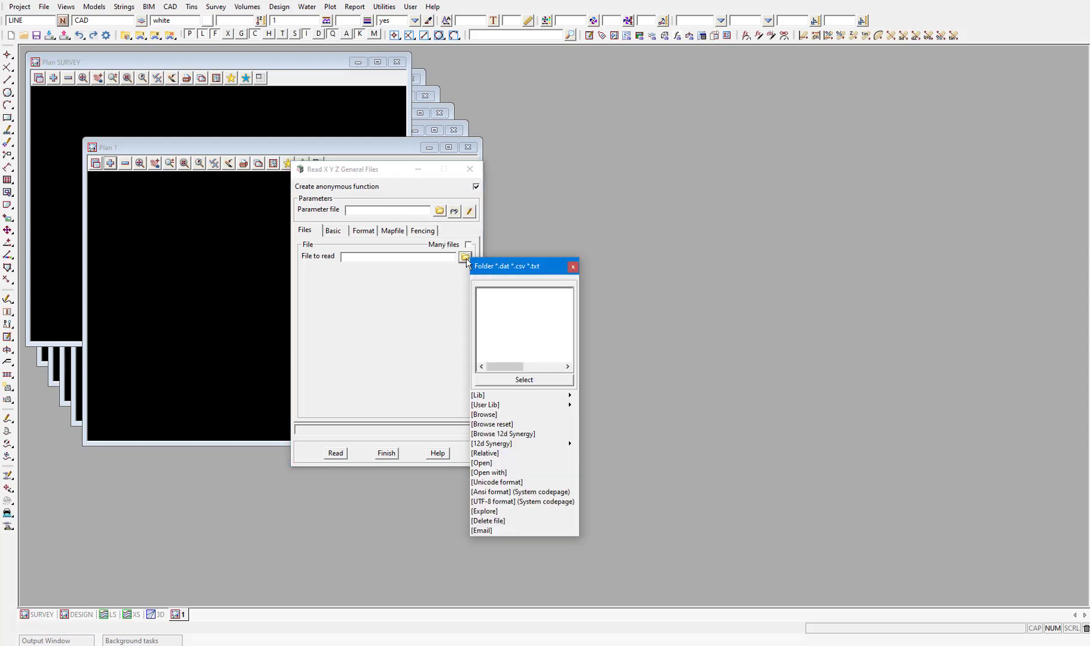
click(486, 413)
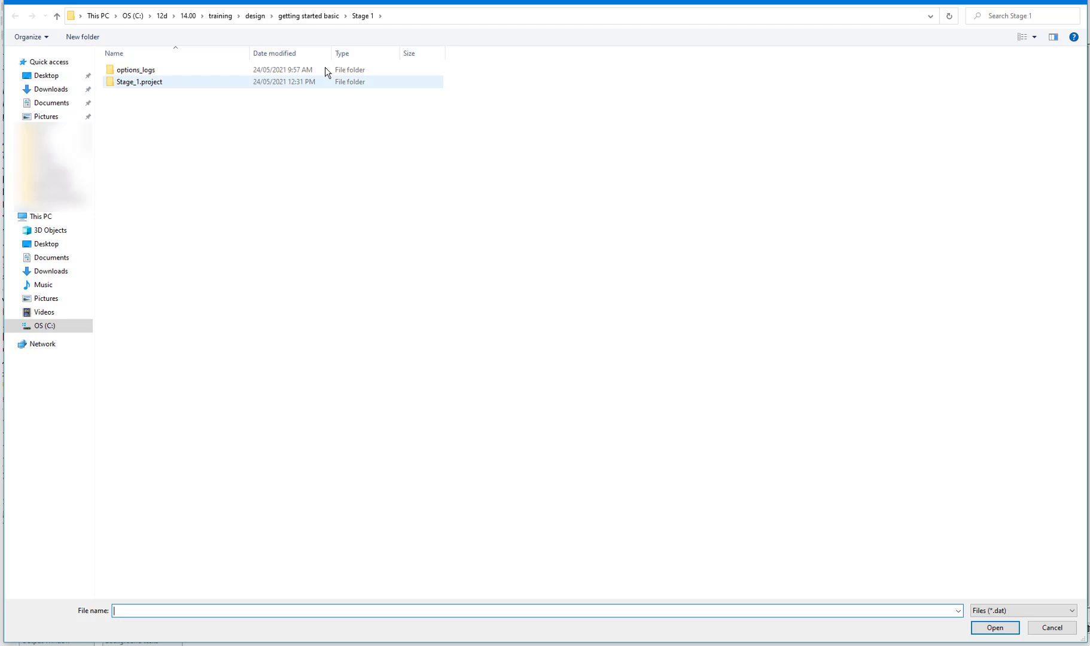
click(312, 16)
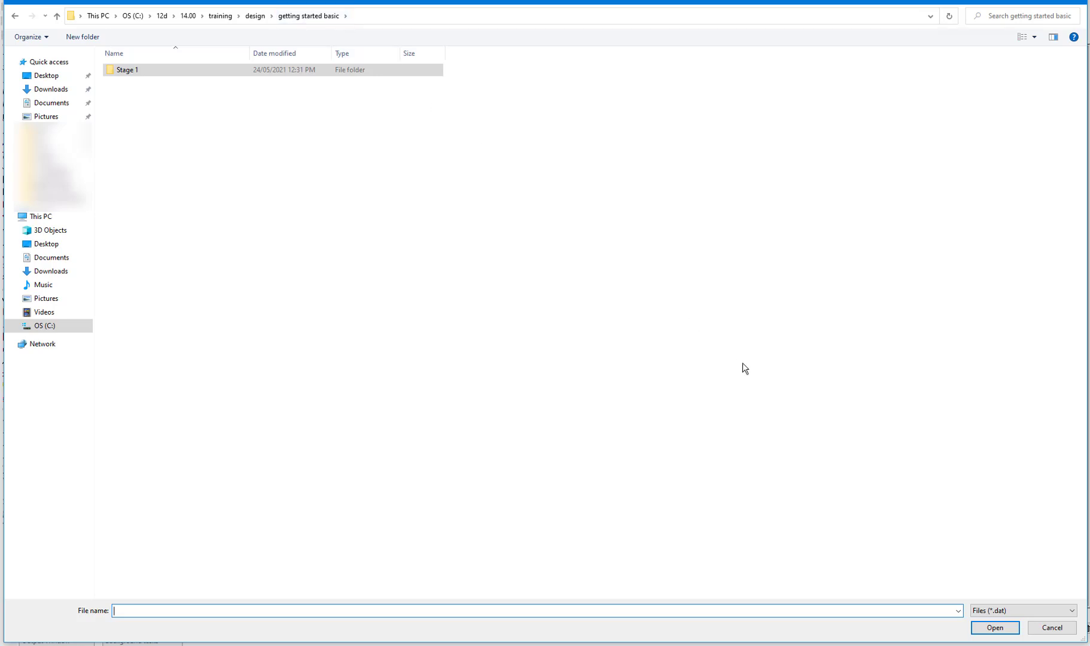
click(997, 612)
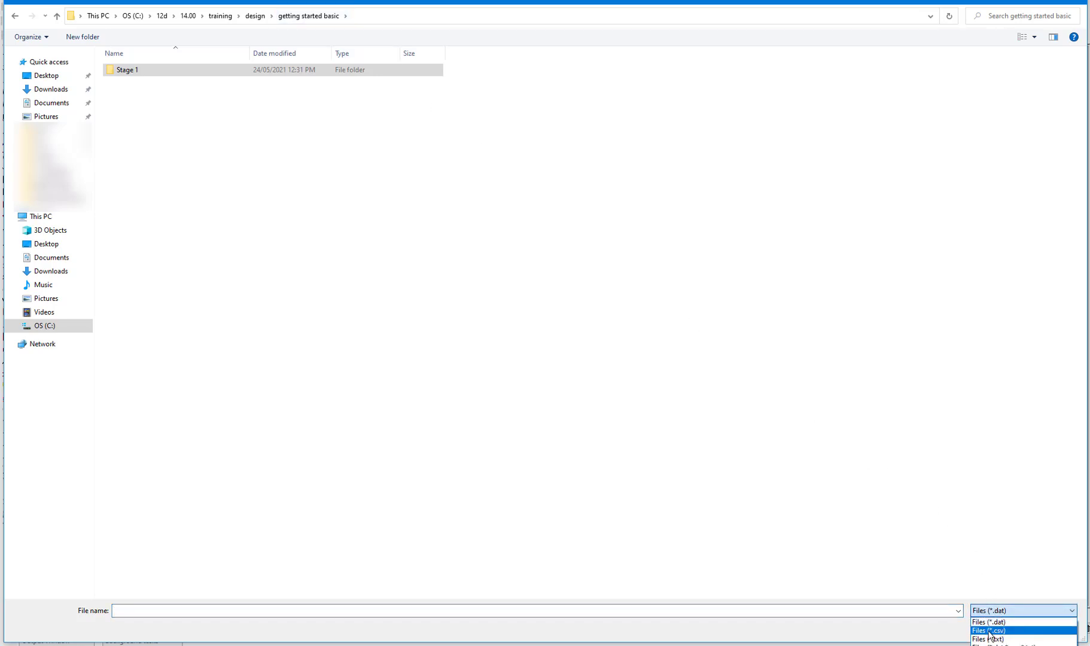
click(993, 629)
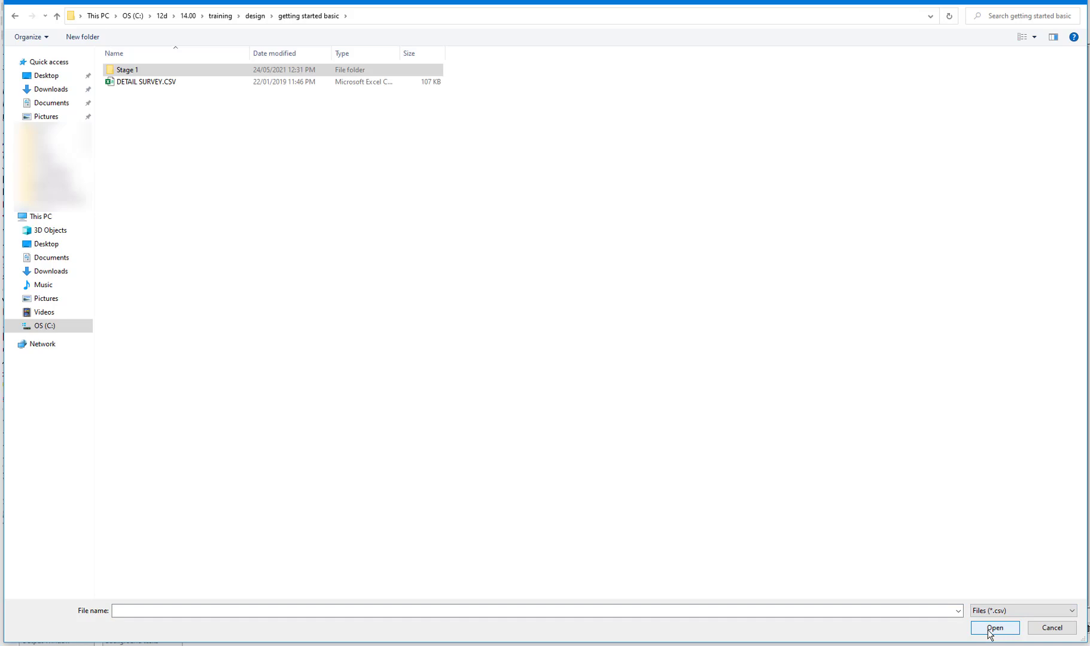
click(152, 83)
double_click(152, 83)
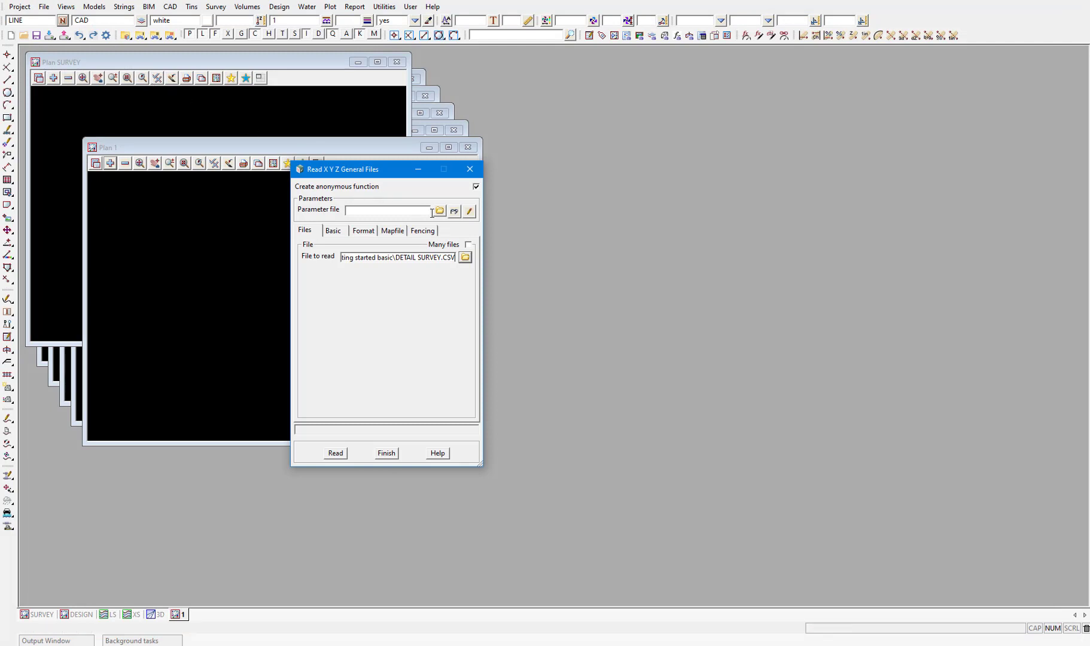
Step: Open DETAIL SURVEY.CSV in Excel from the import dialog, examine the first-row values in columns B to F, and close the spreadsheet
click(465, 257)
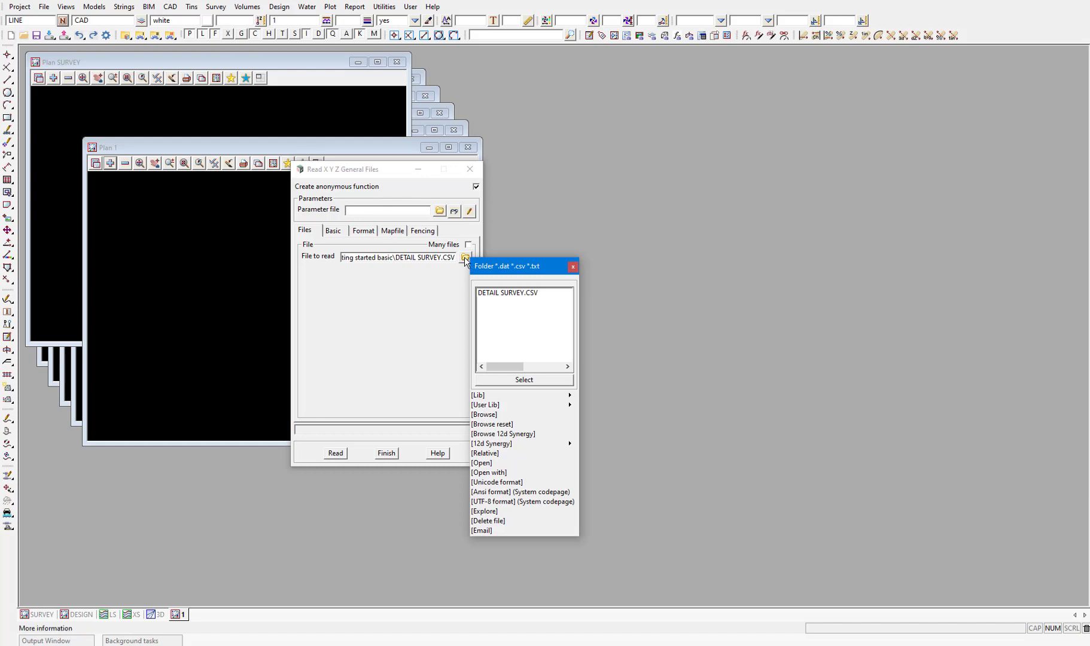
click(493, 463)
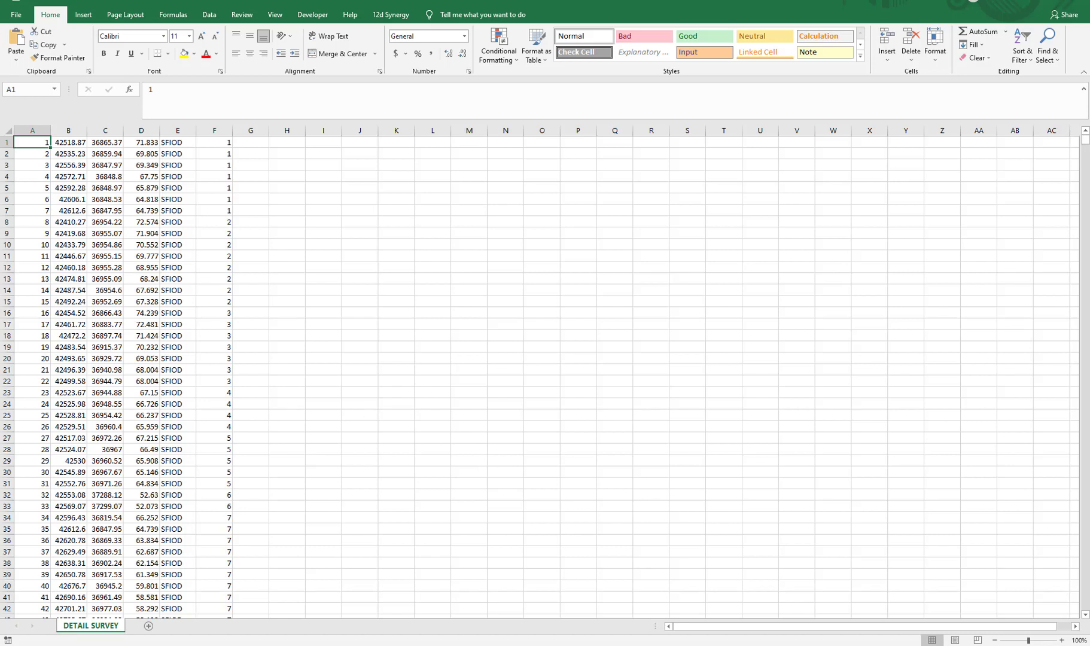
click(67, 141)
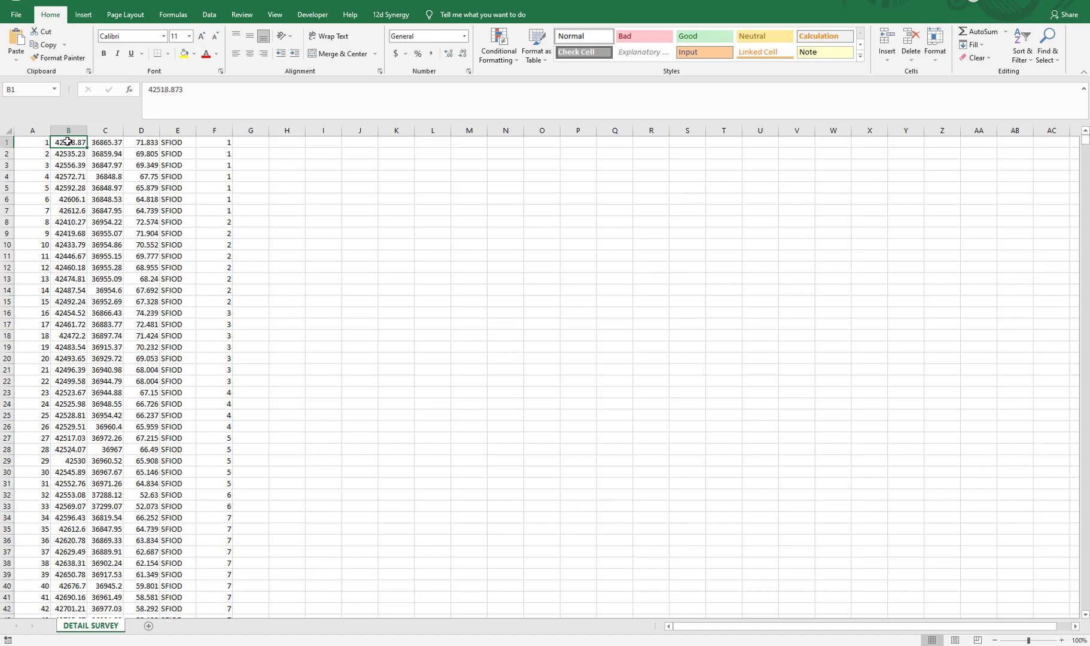
click(101, 143)
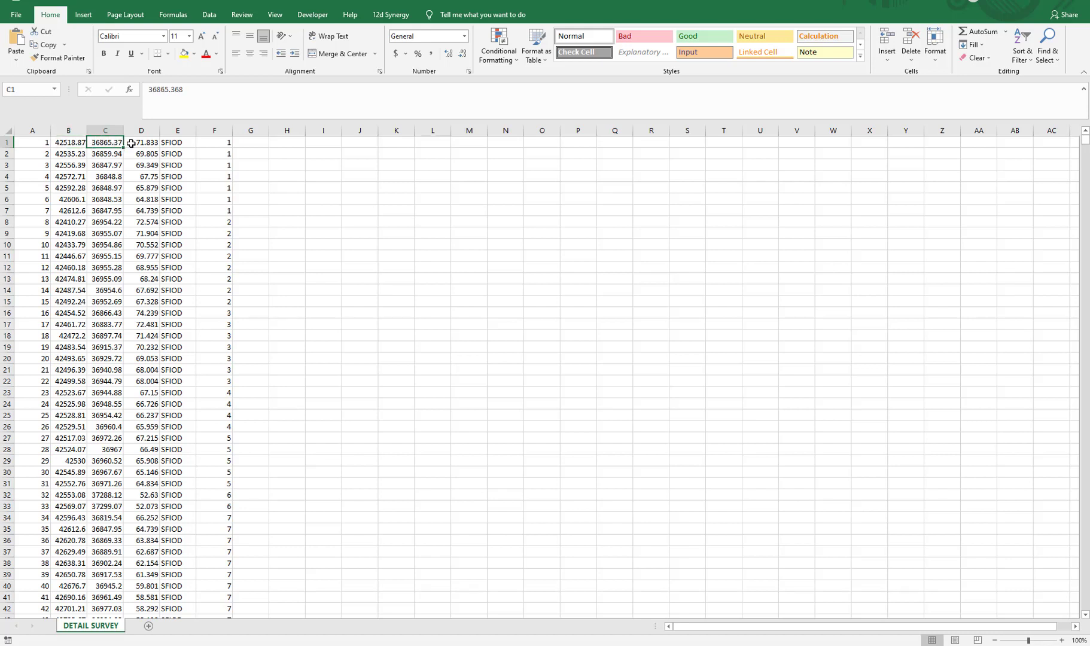
click(141, 143)
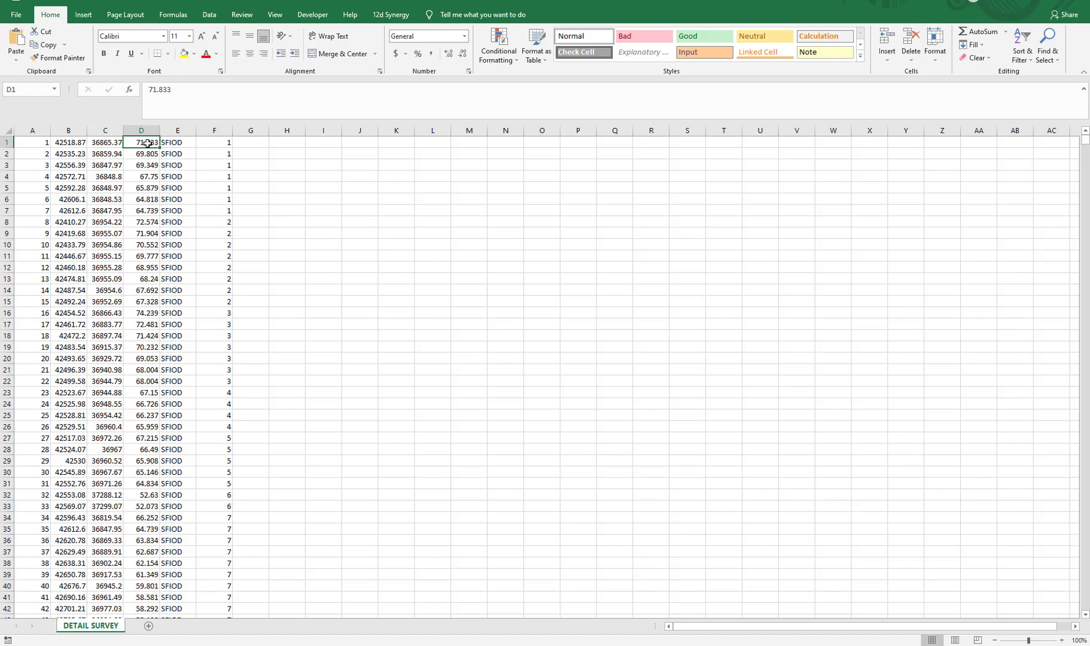
click(166, 142)
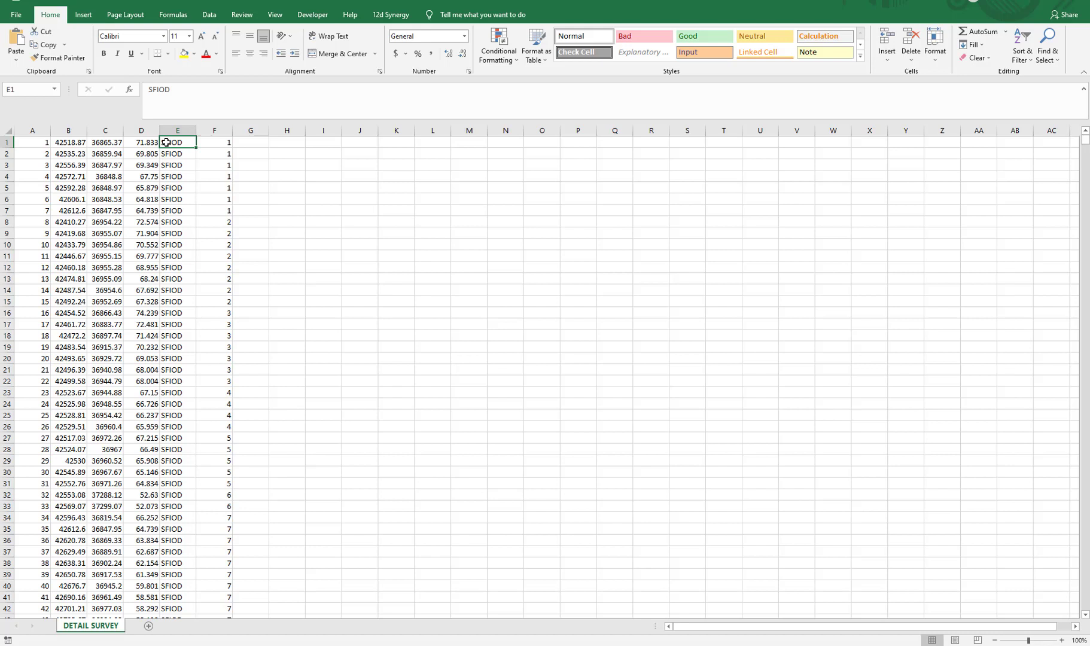
click(208, 142)
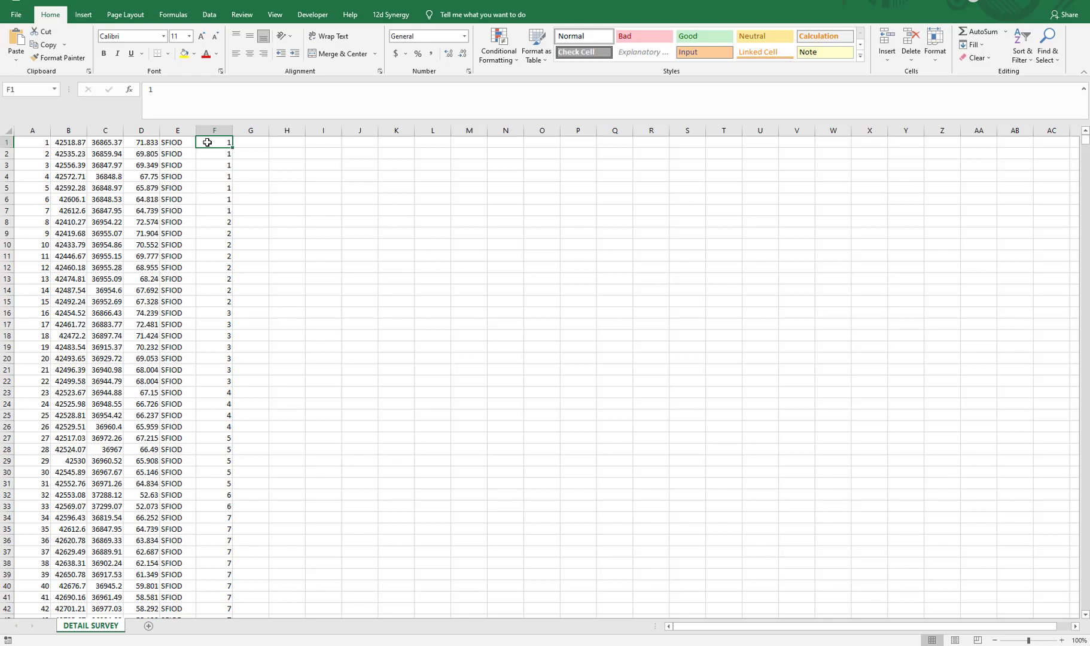
click(1076, 5)
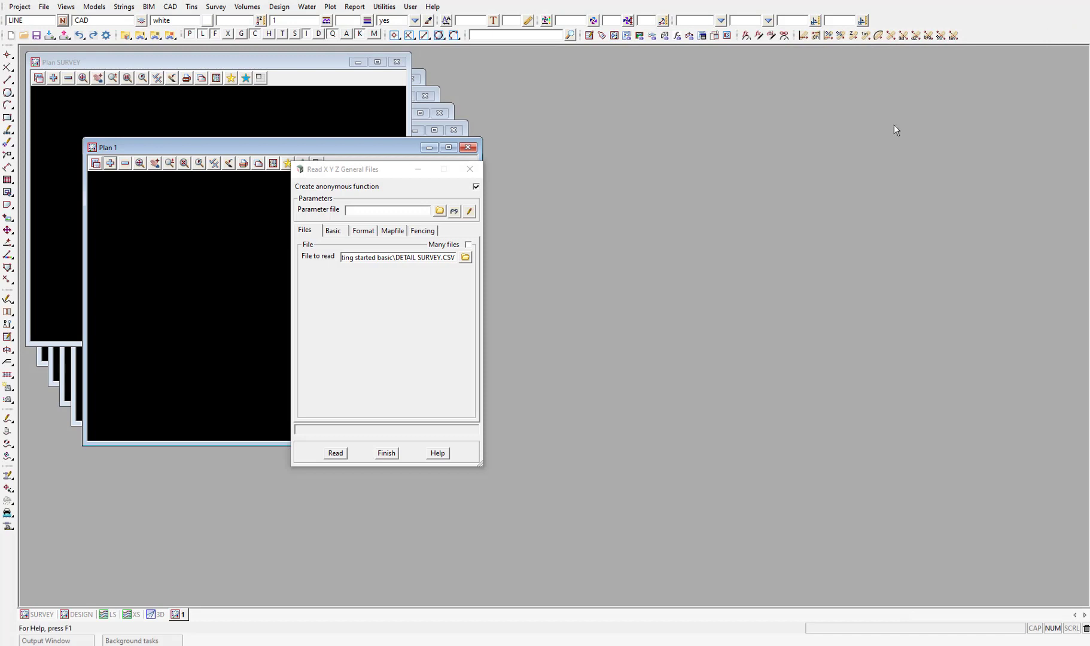
Step: Review the import's Basic, Format, Mapfile and Fencing settings
click(335, 233)
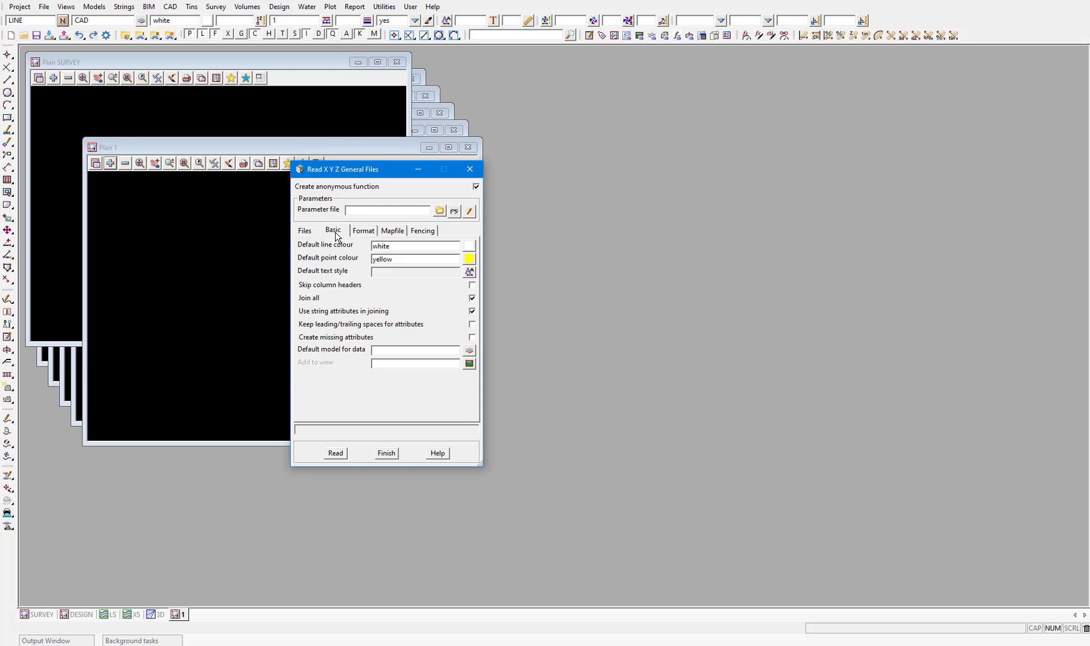
click(362, 232)
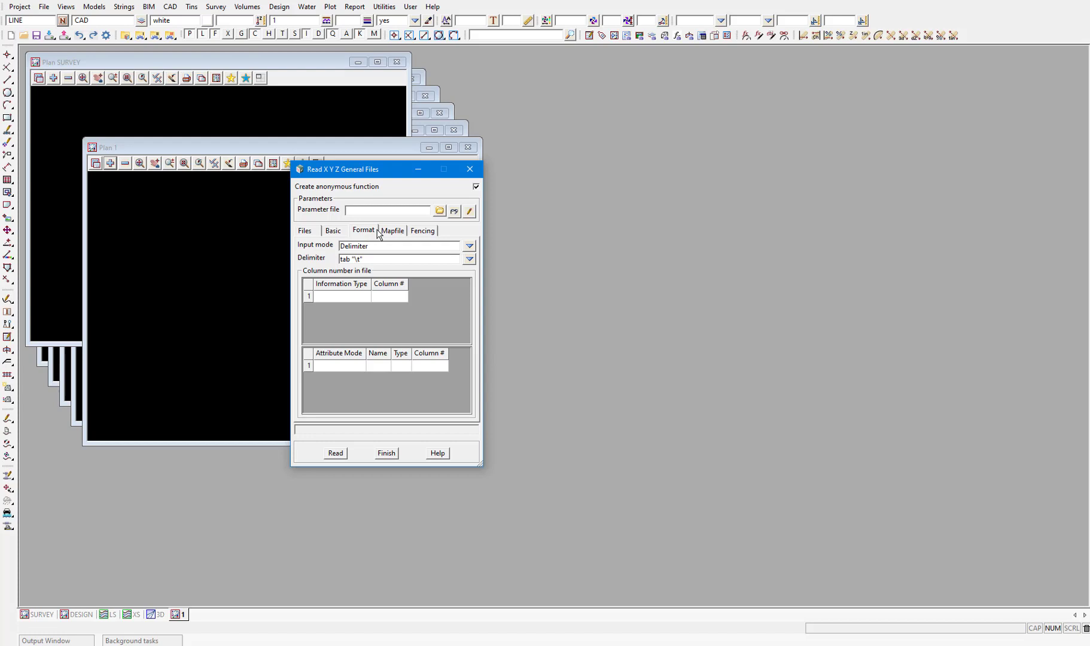
click(397, 231)
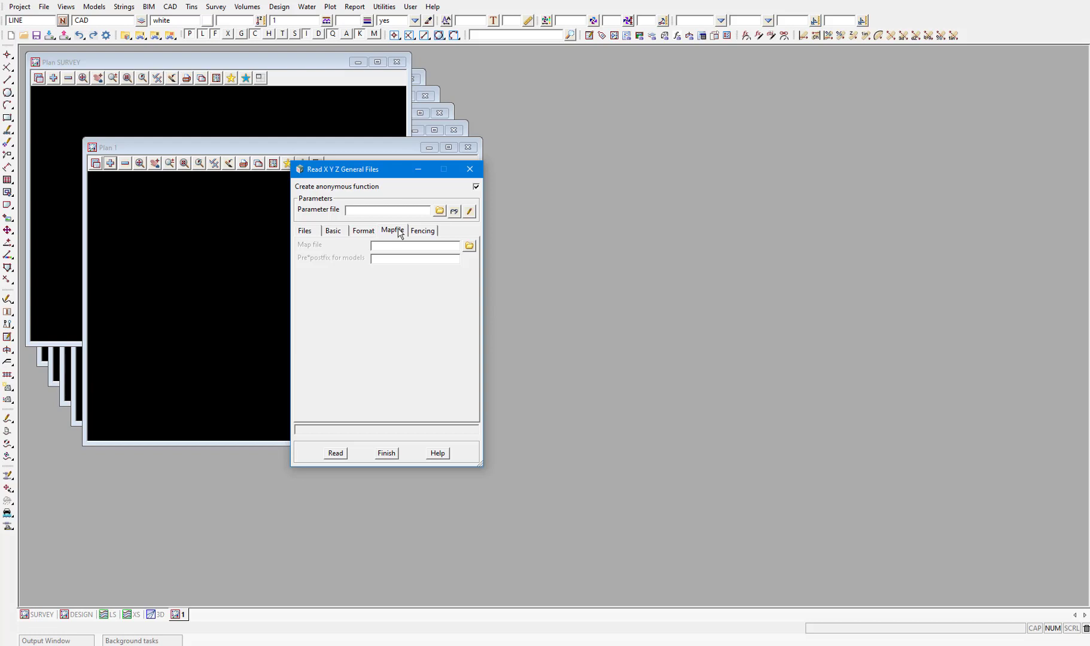
click(425, 233)
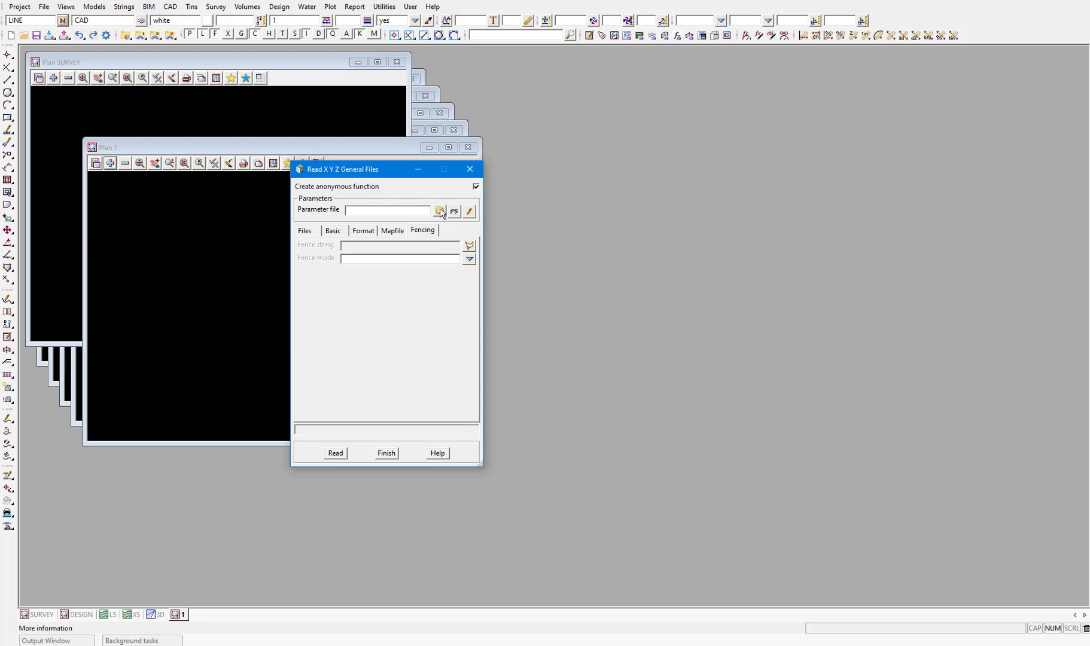
Step: Load the parameter file PtNo,X,Y,Z,Str,StrNo.xyf from the getting started basic folder and check its column number assignments
click(440, 212)
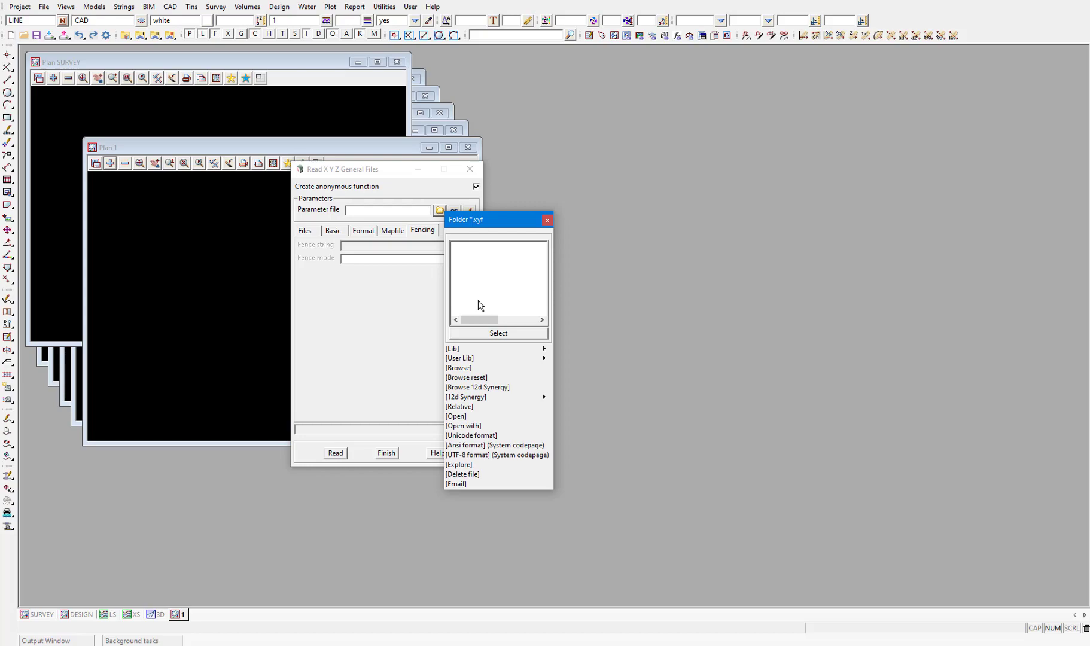
click(459, 367)
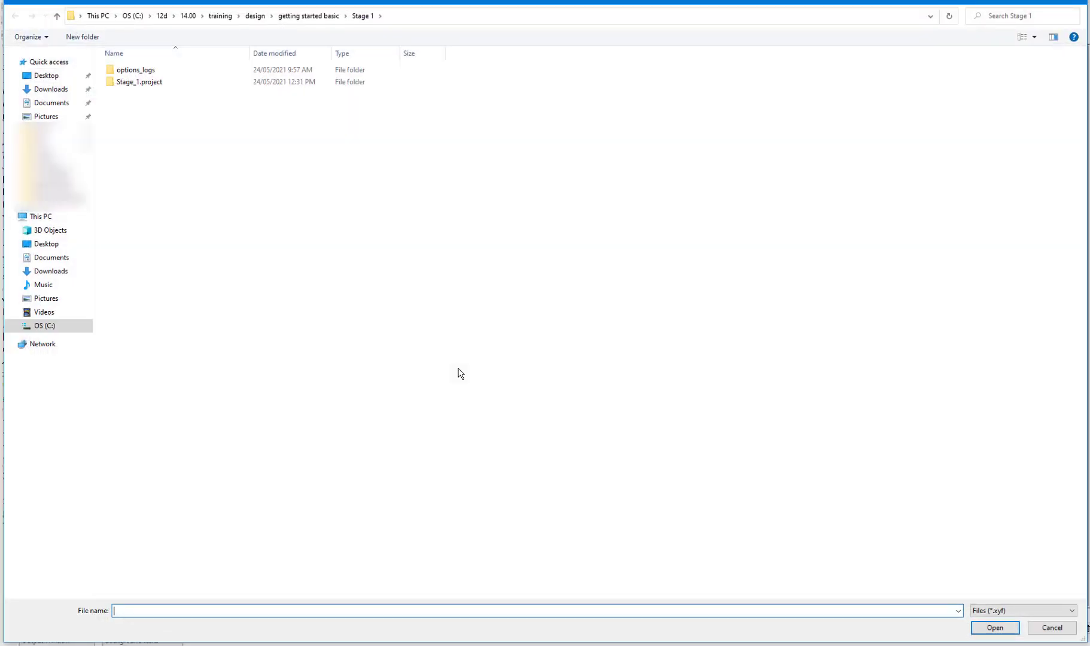
click(308, 16)
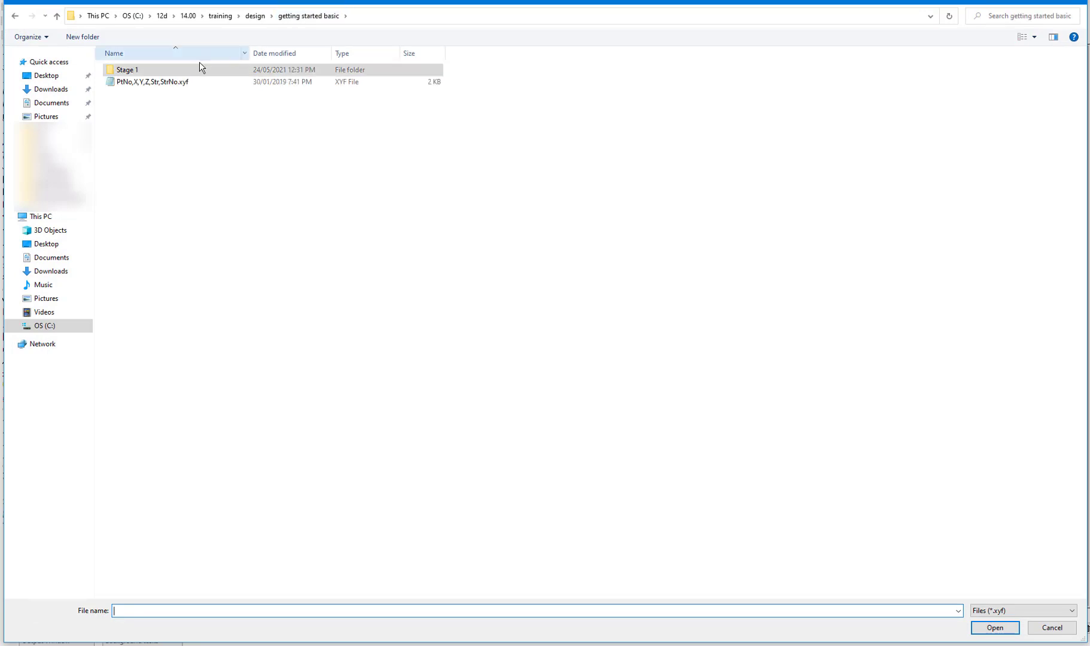
double_click(162, 82)
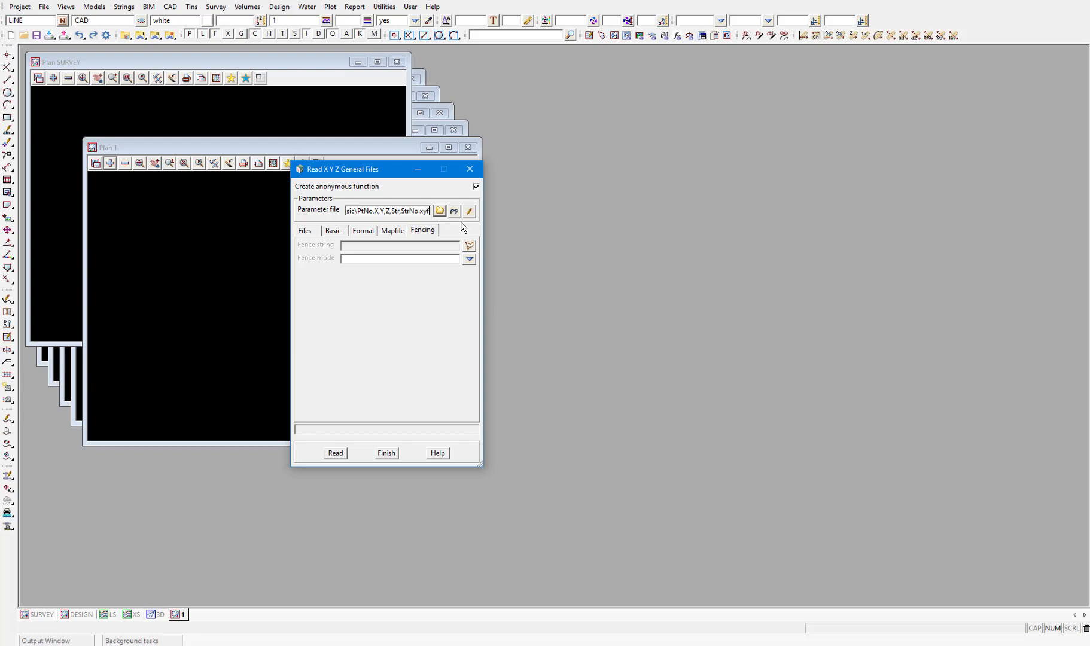
click(454, 211)
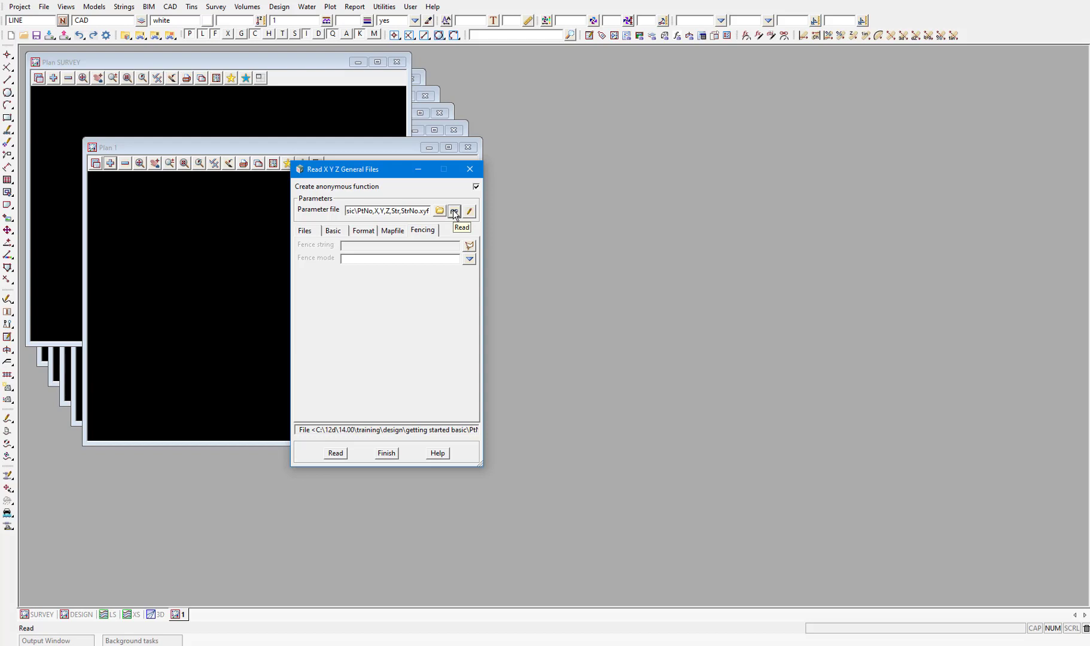
click(366, 231)
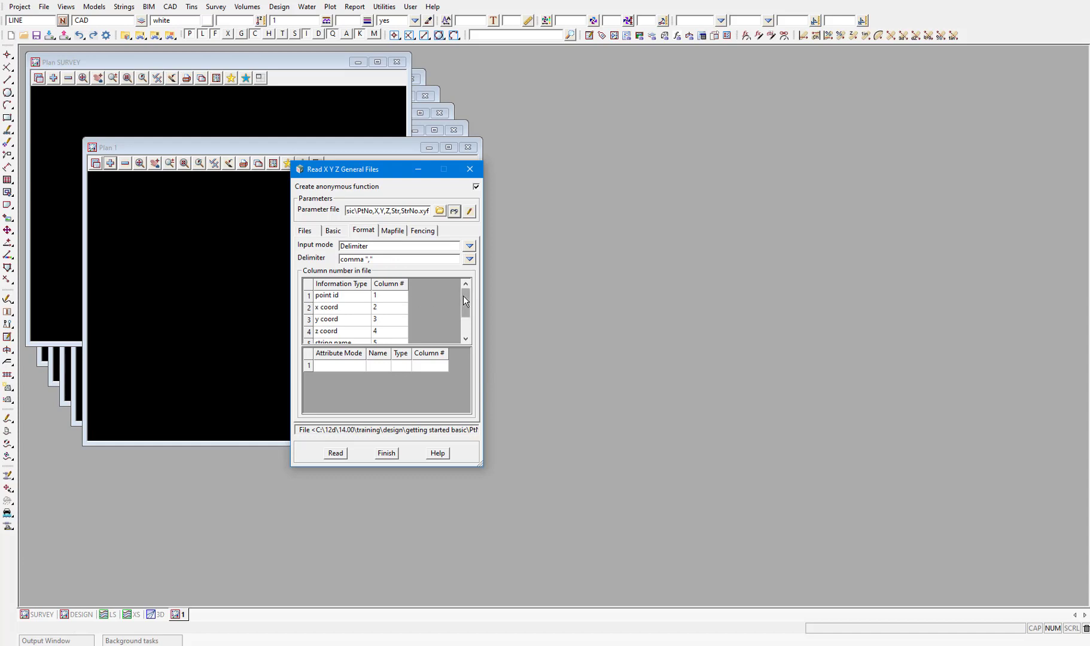
drag(463, 295, 461, 314)
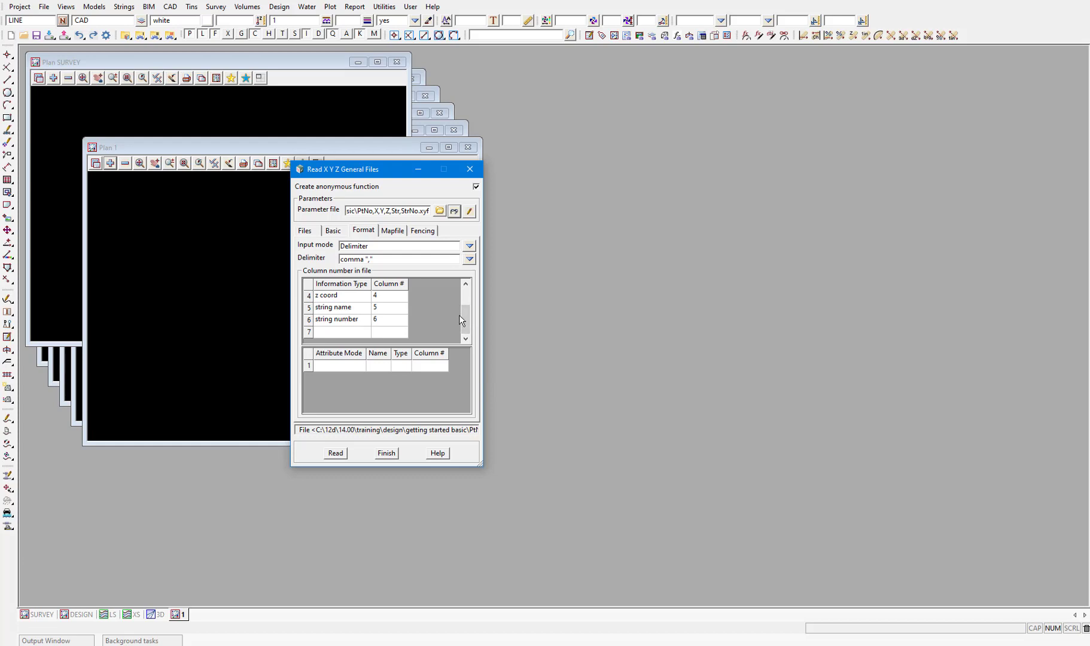
Step: Set the import's default text style to Text 2.5mm and turn off Skip column headers
click(336, 233)
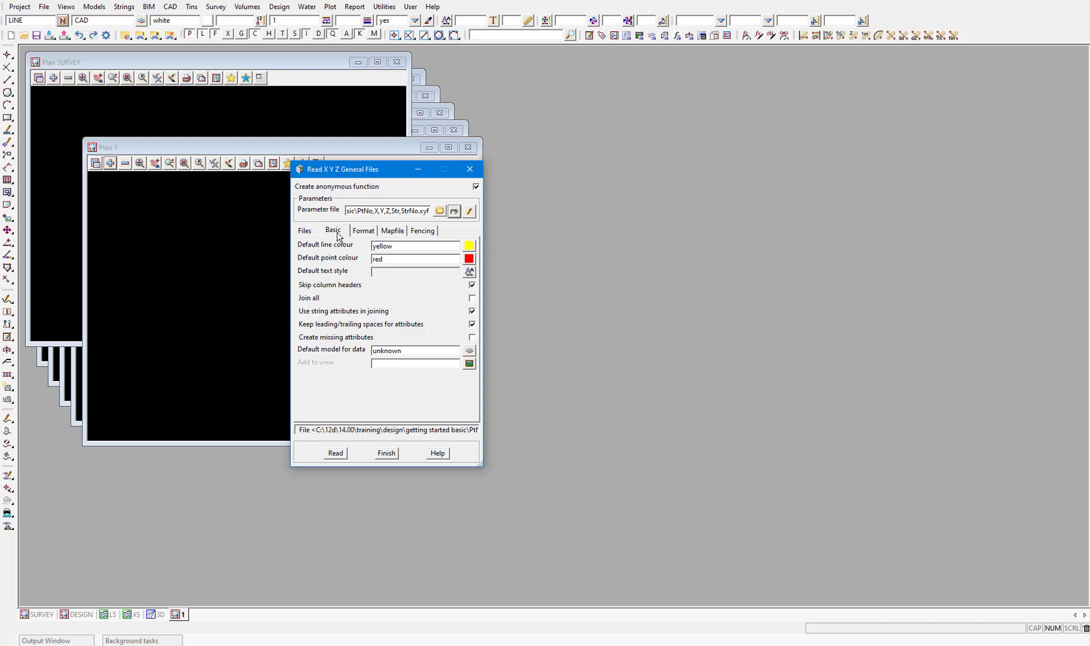
click(470, 273)
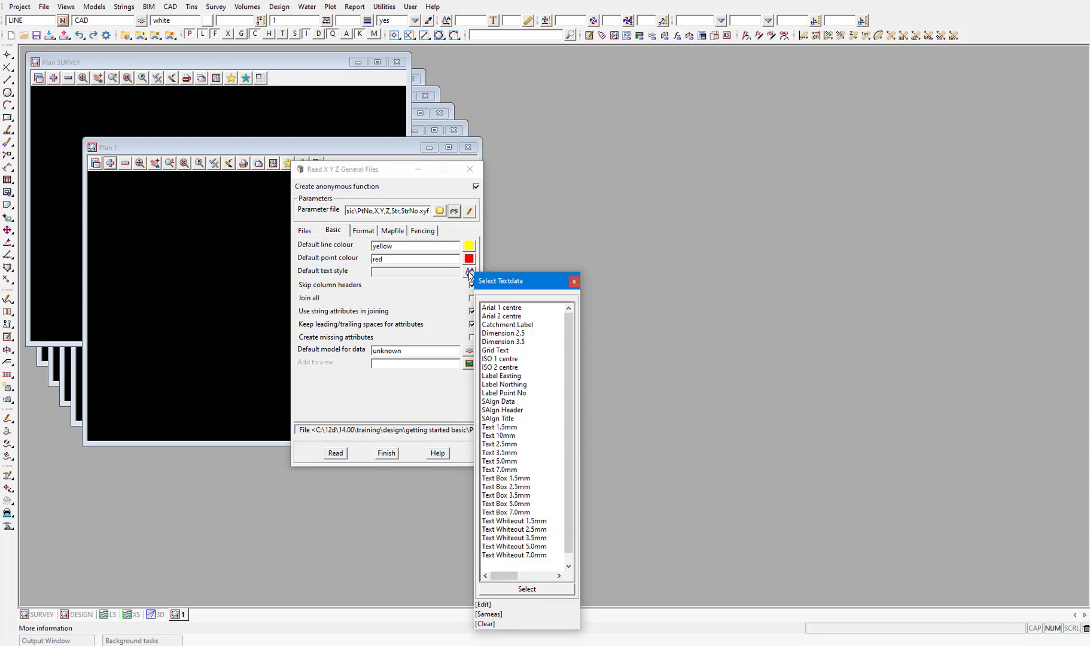
double_click(501, 444)
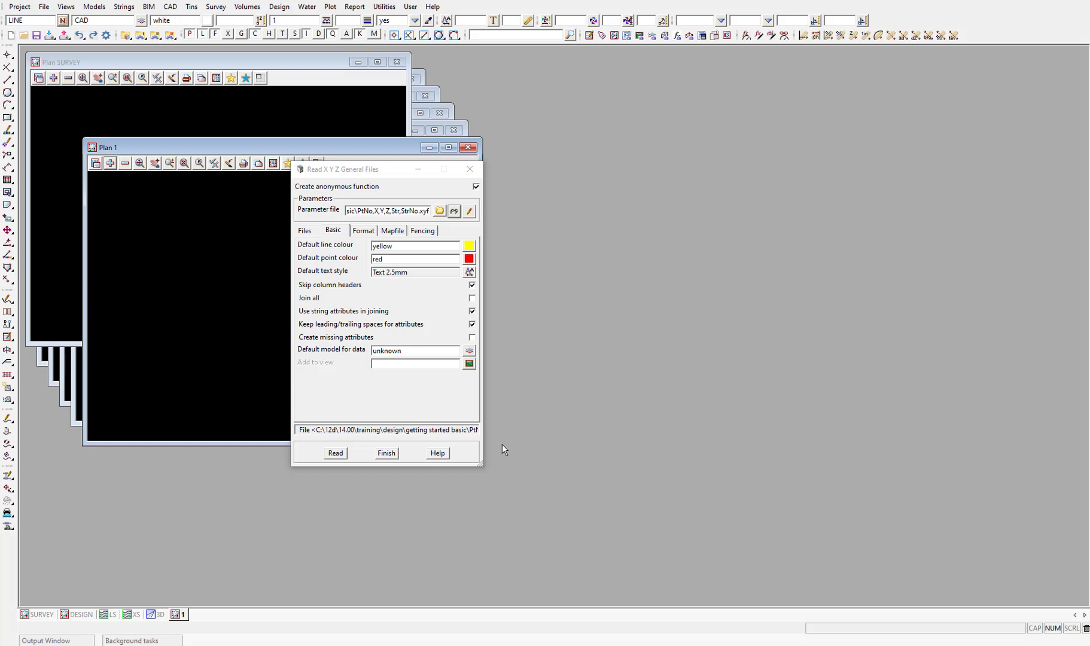
click(472, 285)
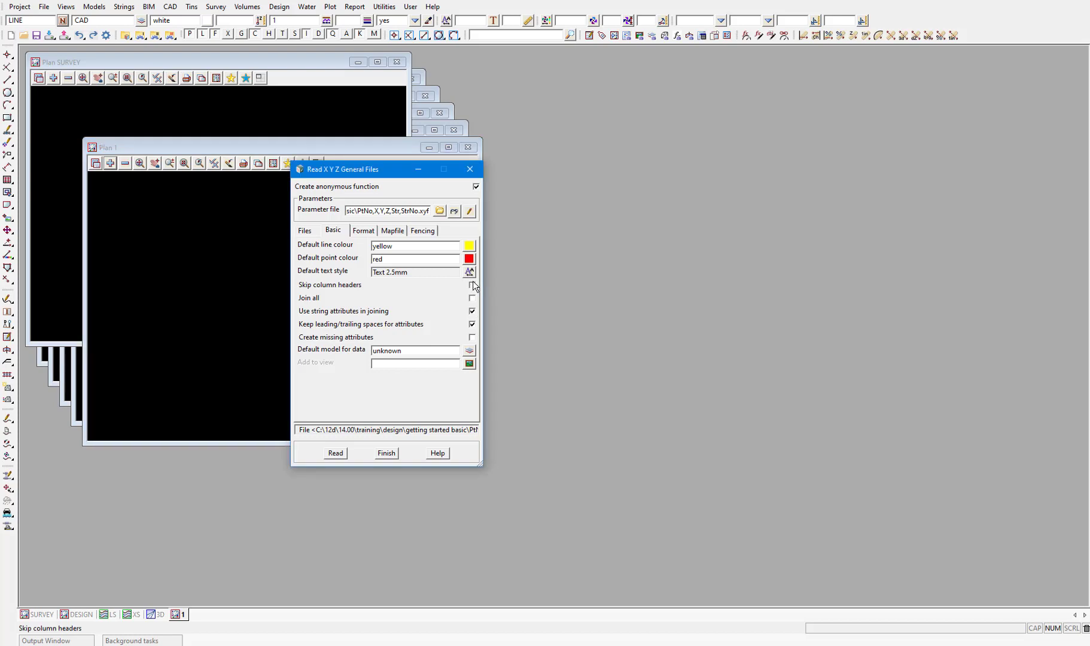
Step: Open the import's map file in the map file editor and enlarge the editor window beside the import dialog
click(394, 231)
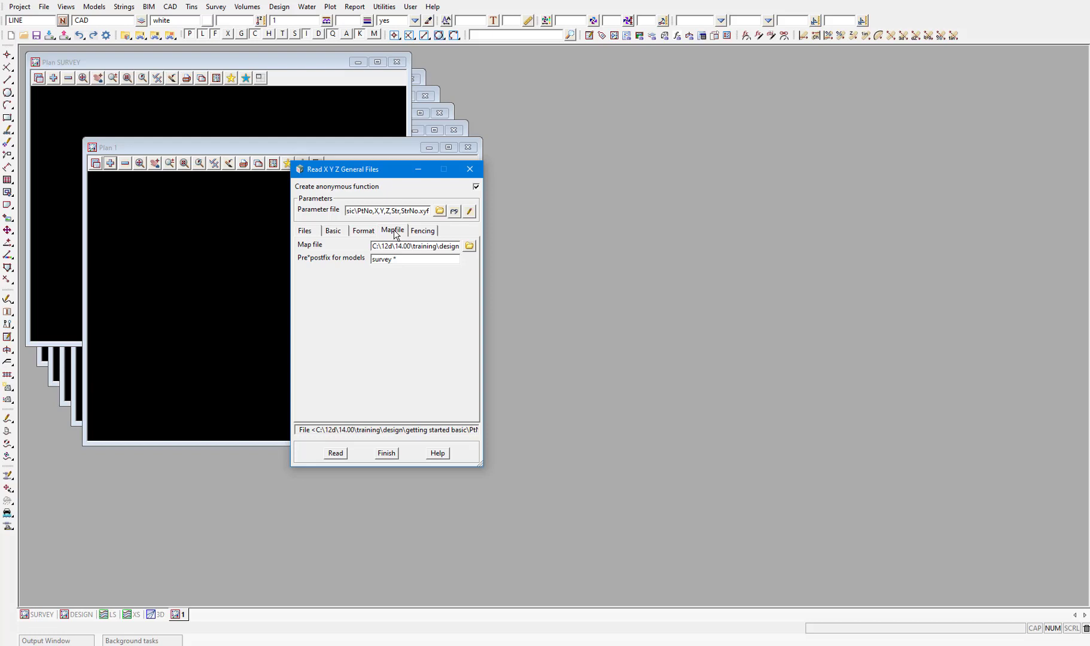
click(469, 246)
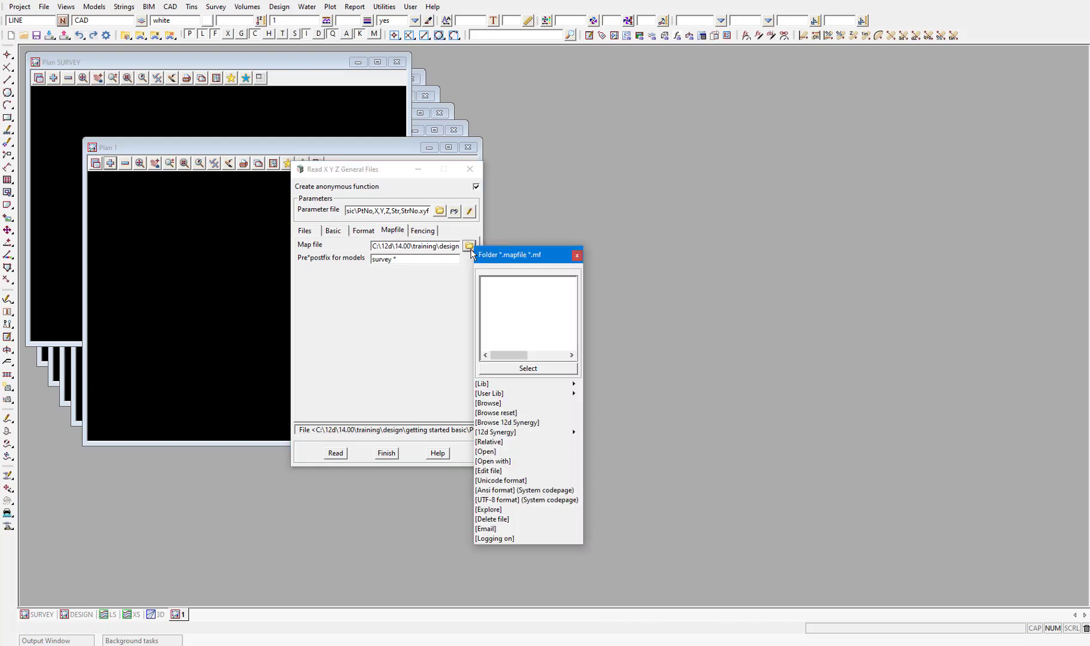
click(491, 452)
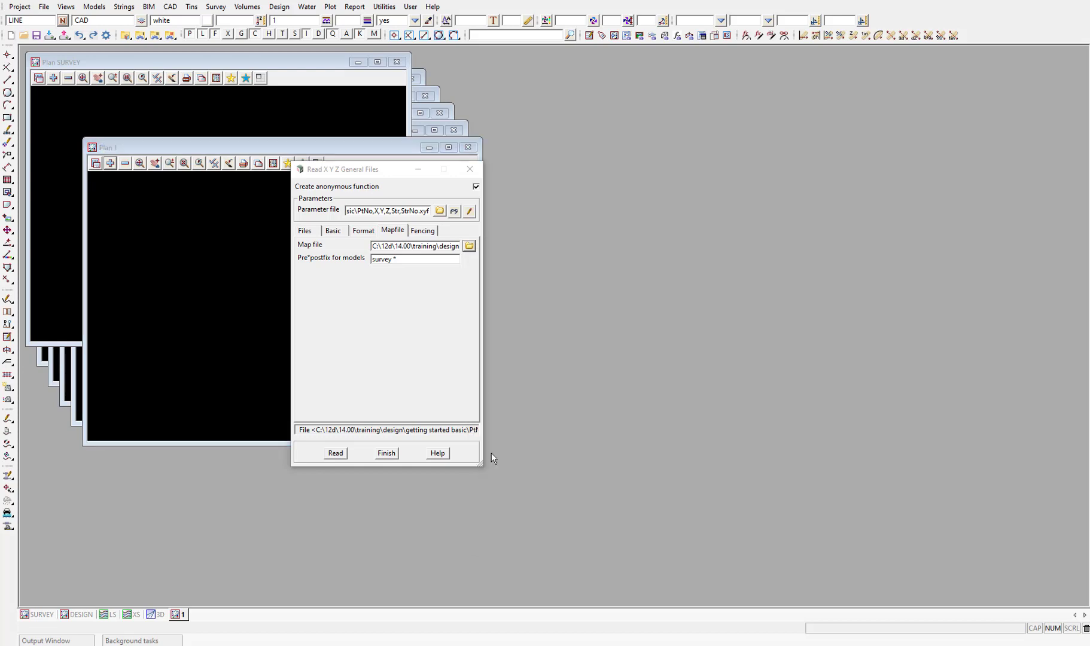
drag(602, 395, 609, 93)
drag(922, 342, 1049, 600)
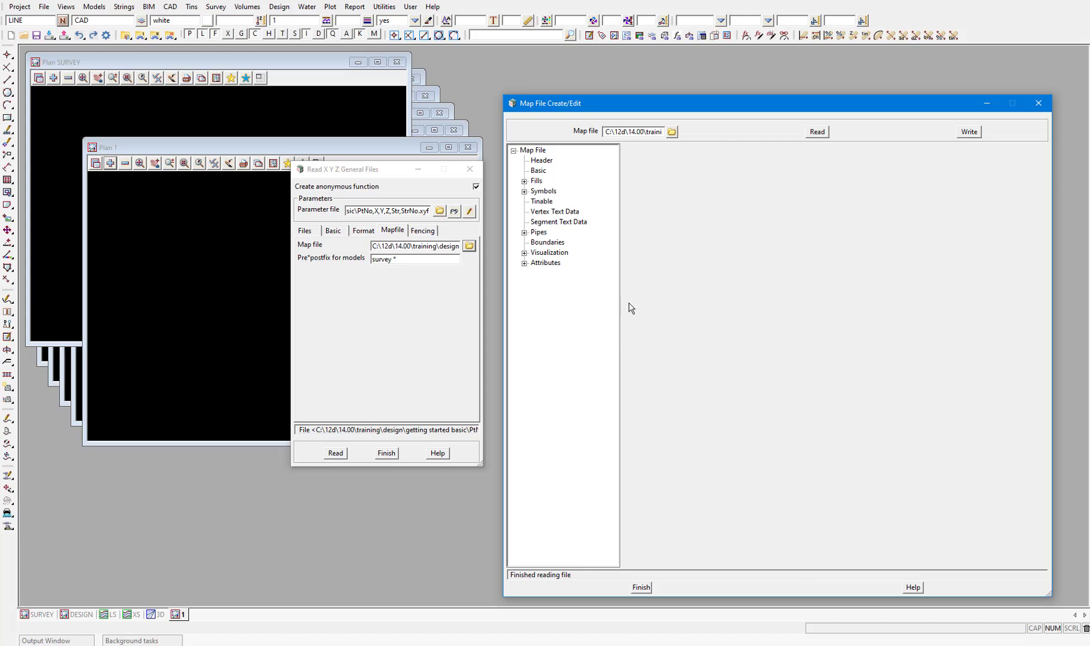
Step: Examine the map file's Basic settings, including the RDRC key and its model assignment, and close the editor
click(537, 172)
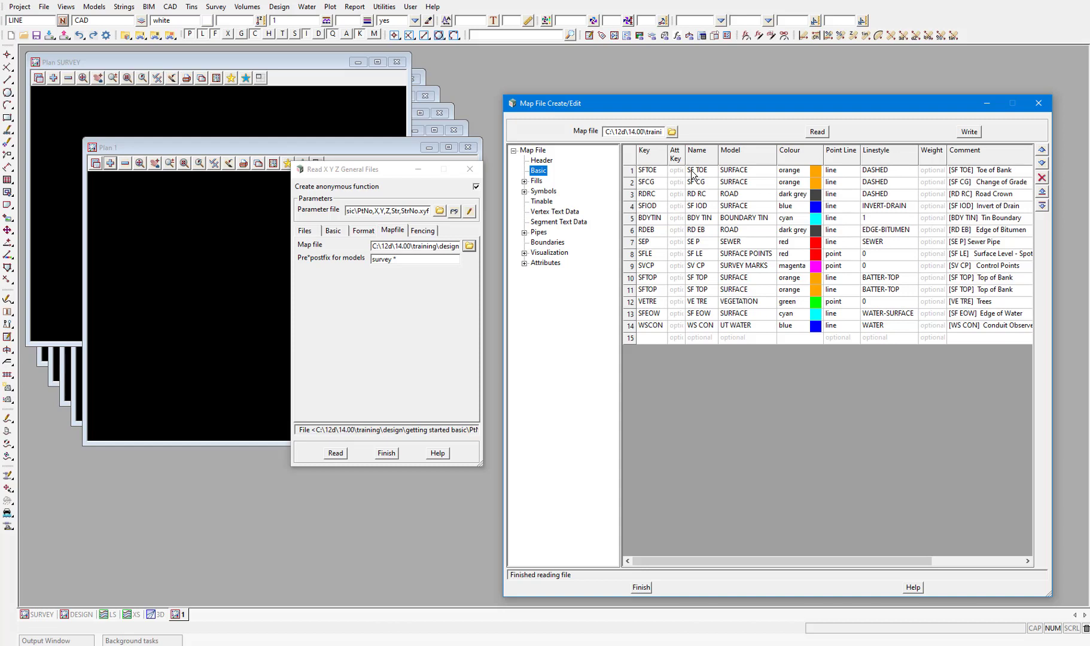
click(656, 199)
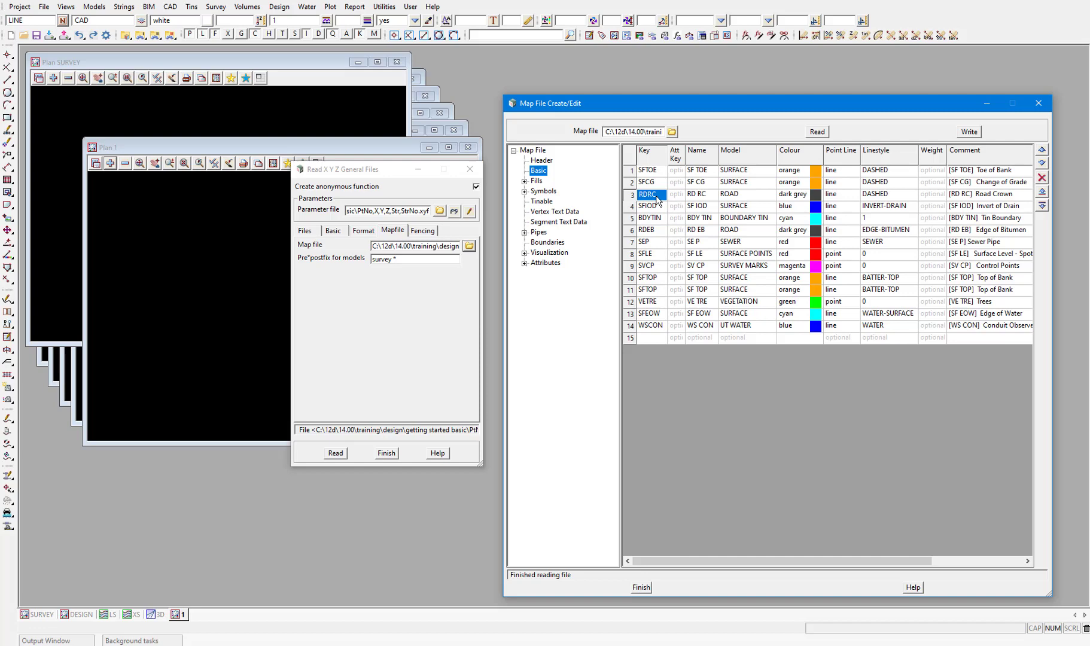
click(732, 199)
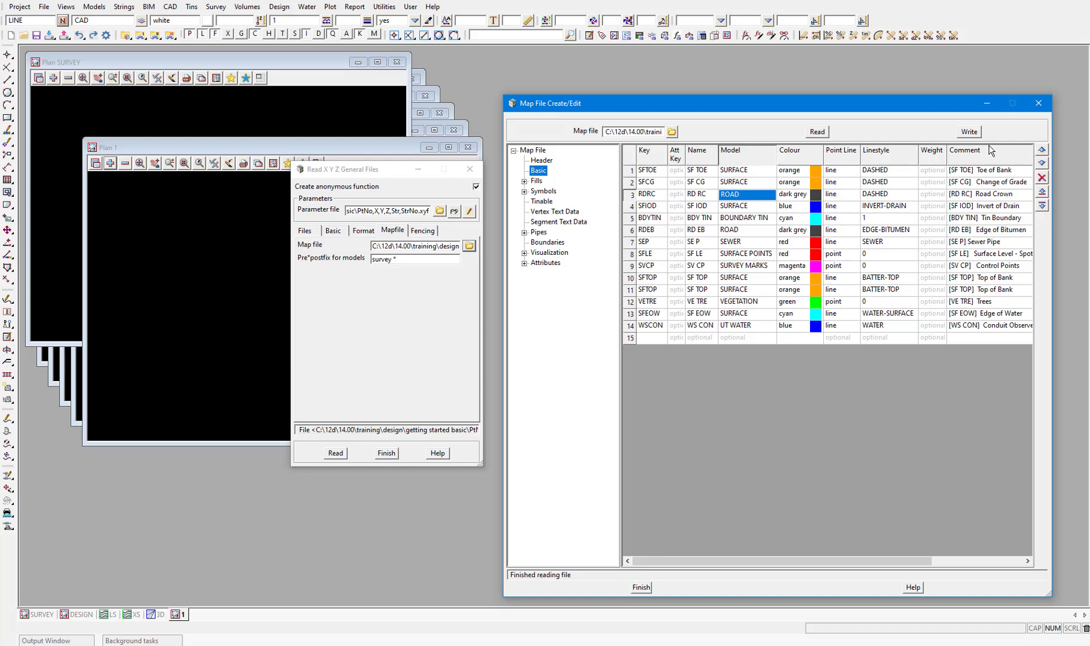
click(1037, 105)
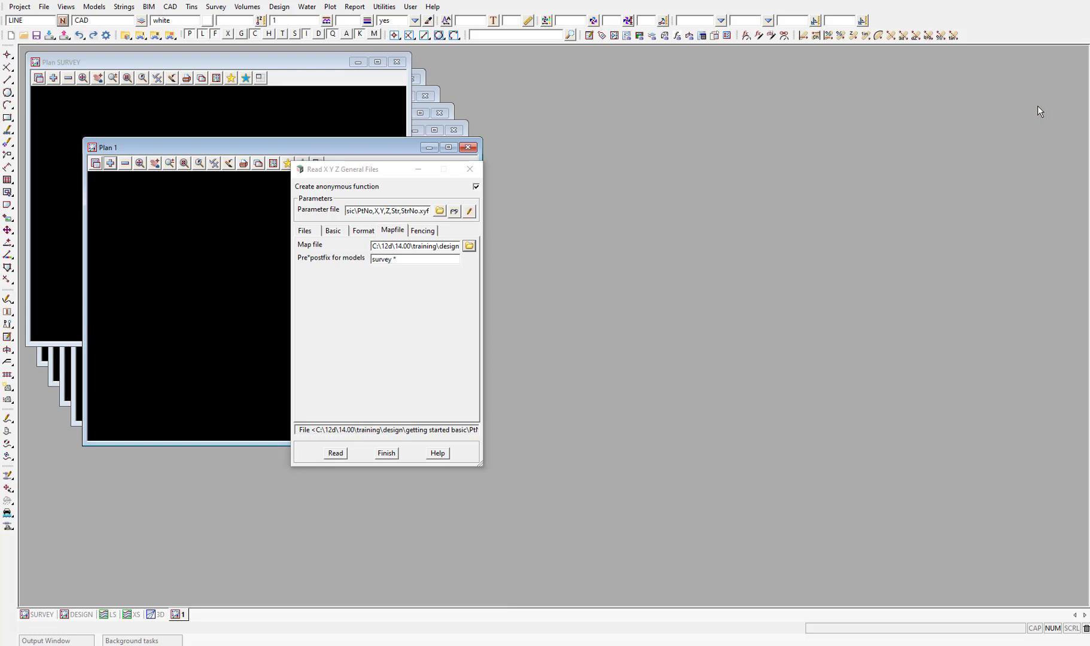
Step: Check the import's pre*postfix for models and its default model for data
click(424, 261)
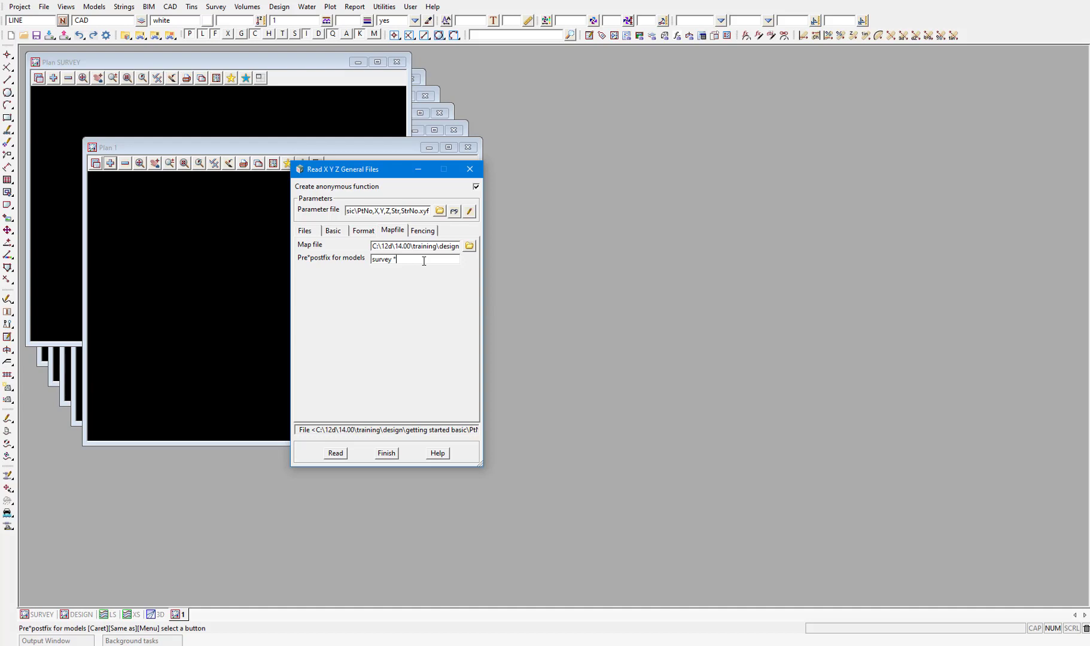
click(340, 232)
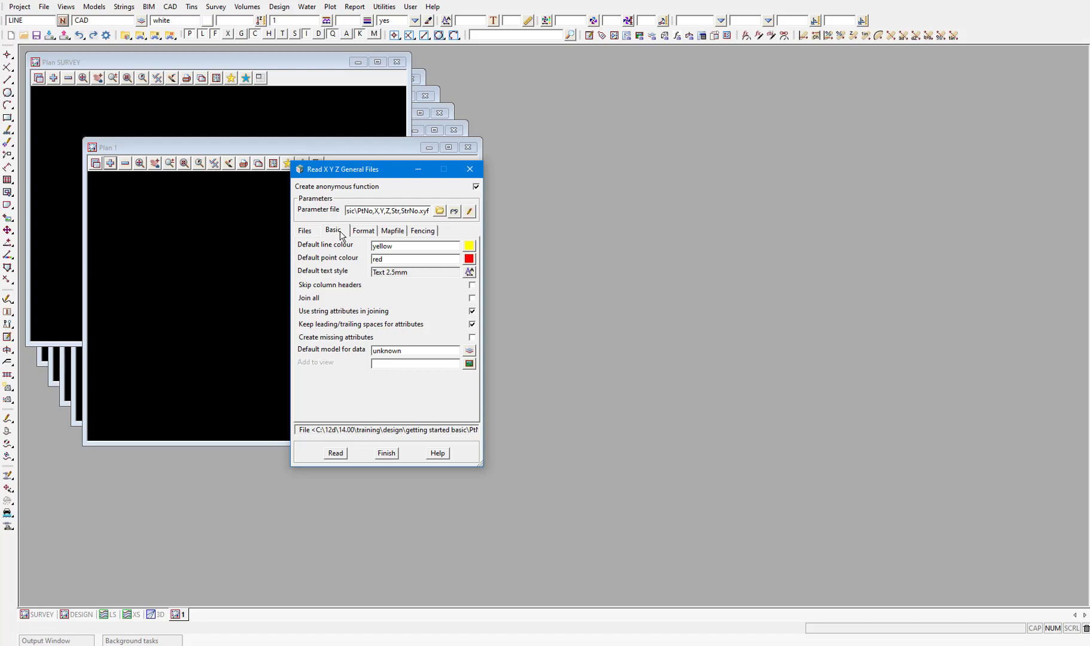
click(410, 352)
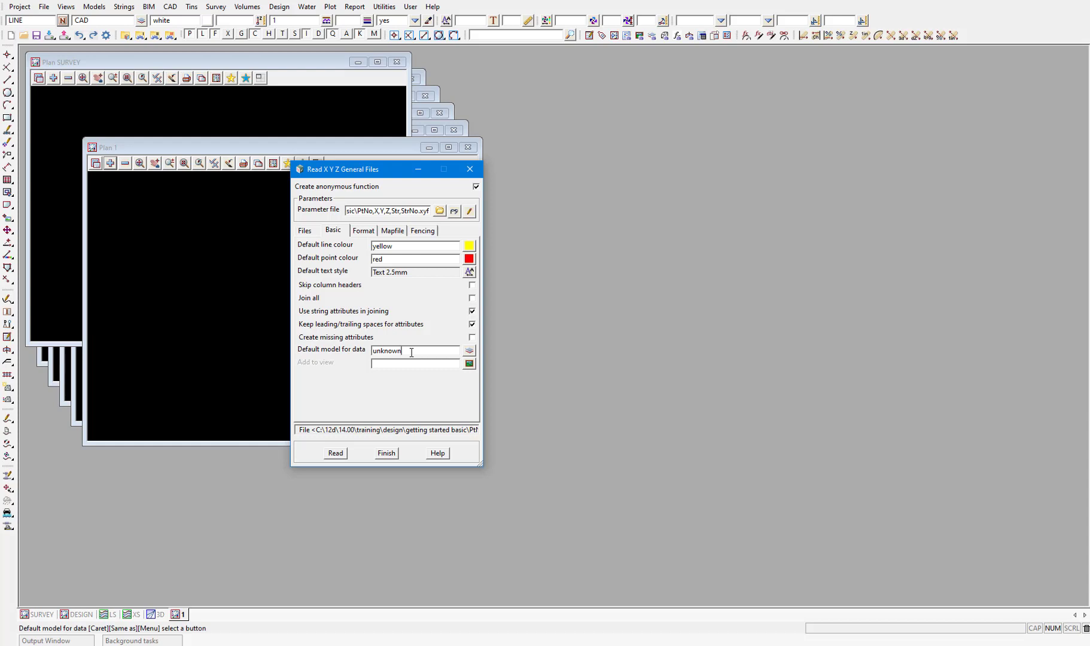
Step: Read the survey data into the project, finish the import, and review the models on the DATA IMPORT plan view
click(336, 453)
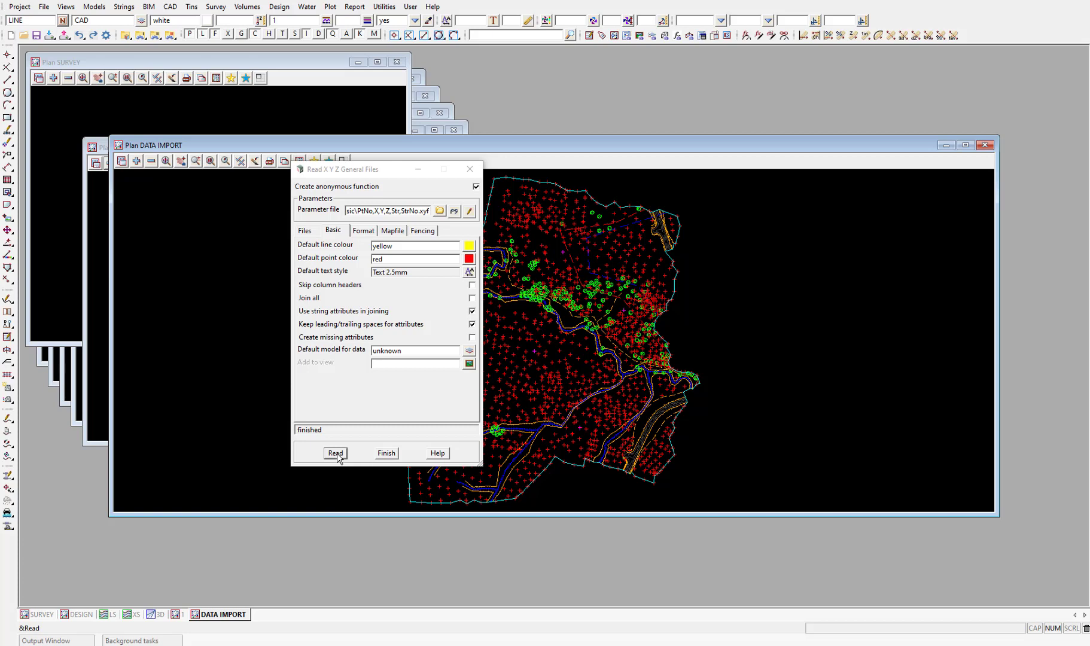
click(386, 453)
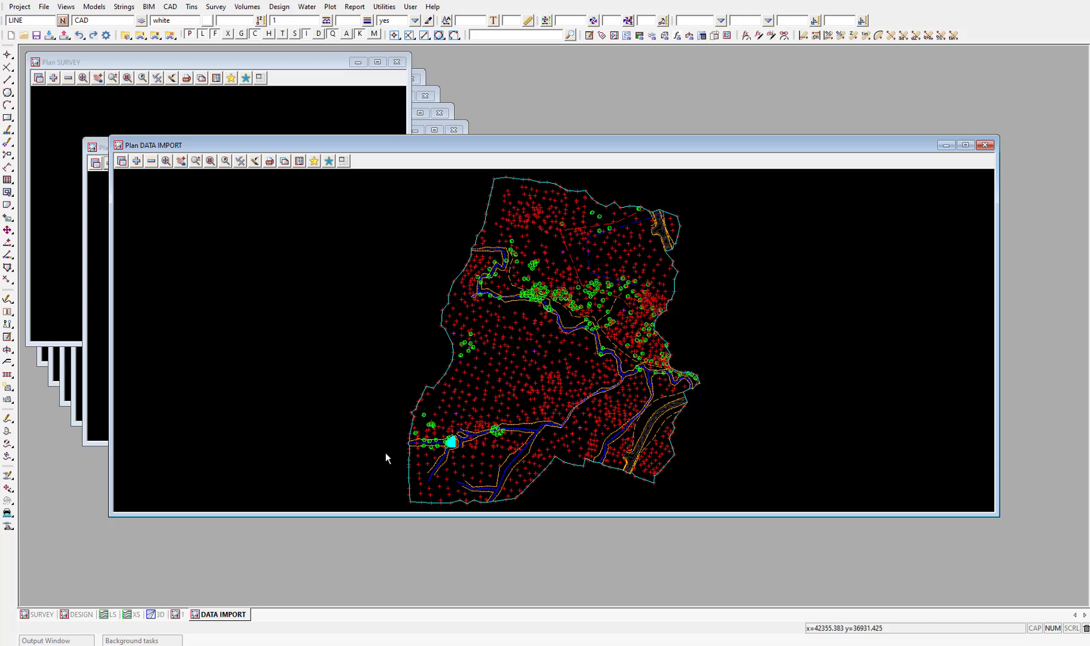
click(152, 161)
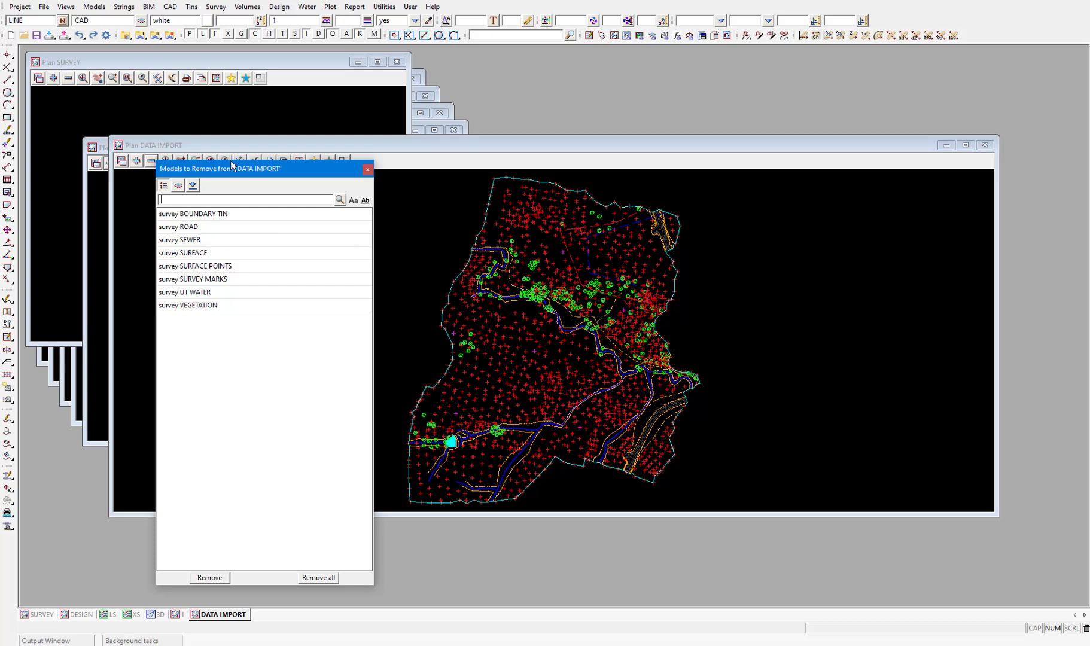
click(367, 169)
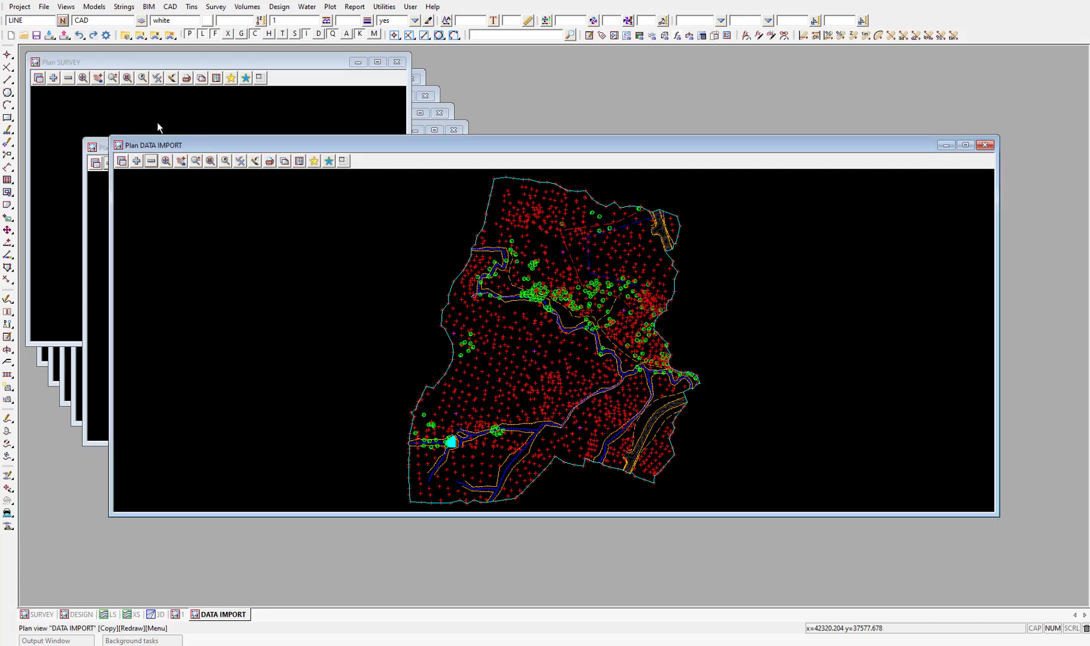
Step: Fit the SURVEY plan view window into the upper-left quarter of the workspace
click(135, 64)
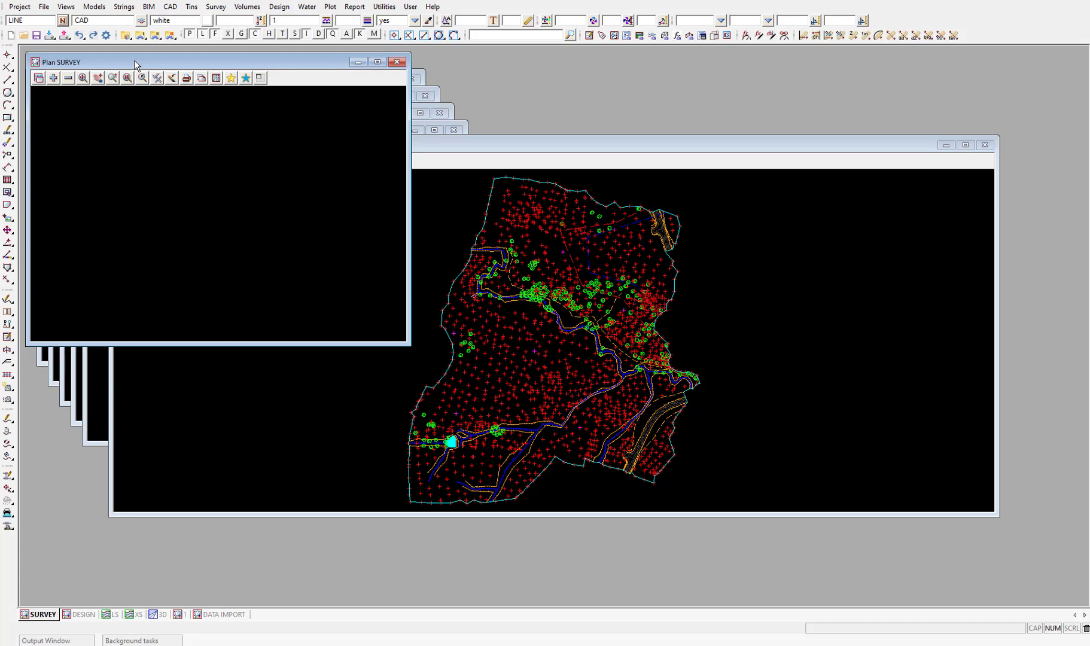
click(260, 78)
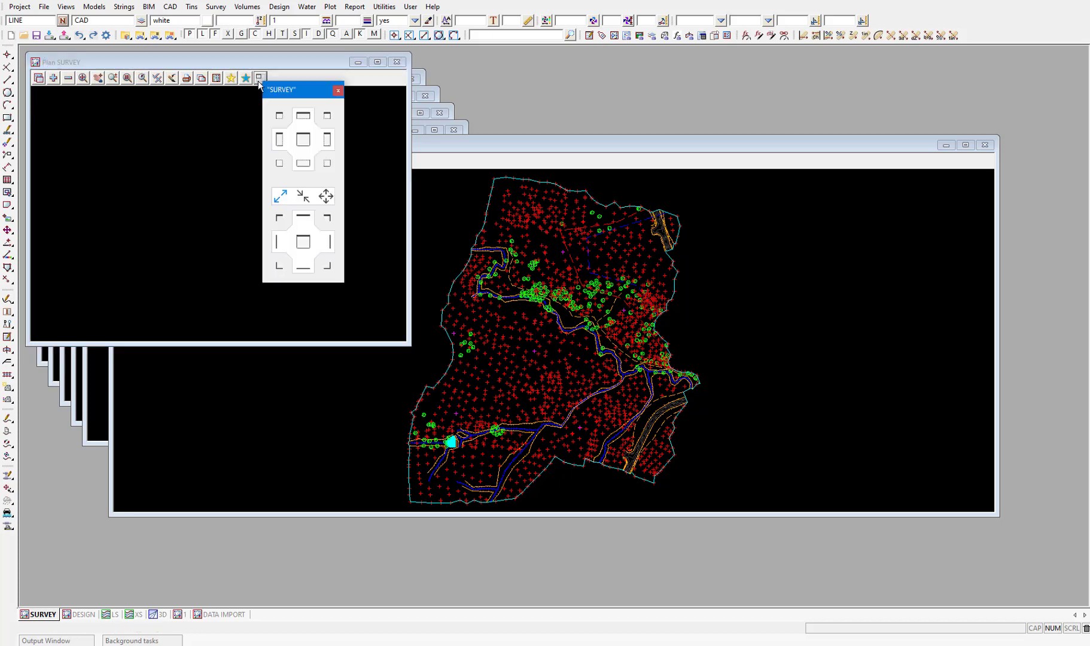
click(280, 116)
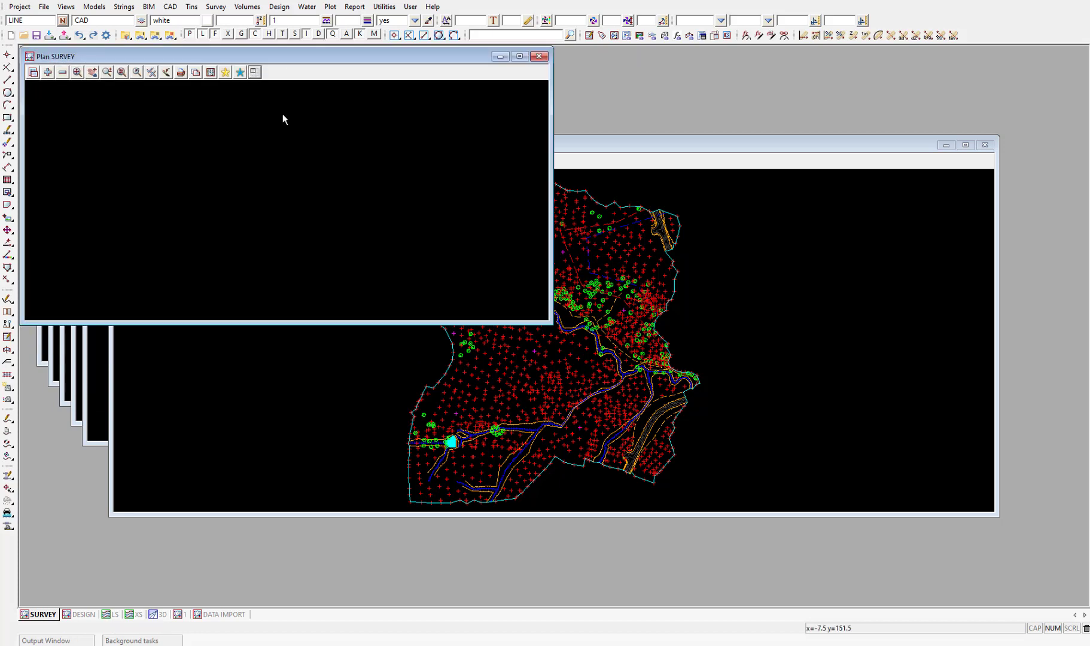
Step: Add the unknown model to the SURVEY plan view and fit the view to its data
click(48, 72)
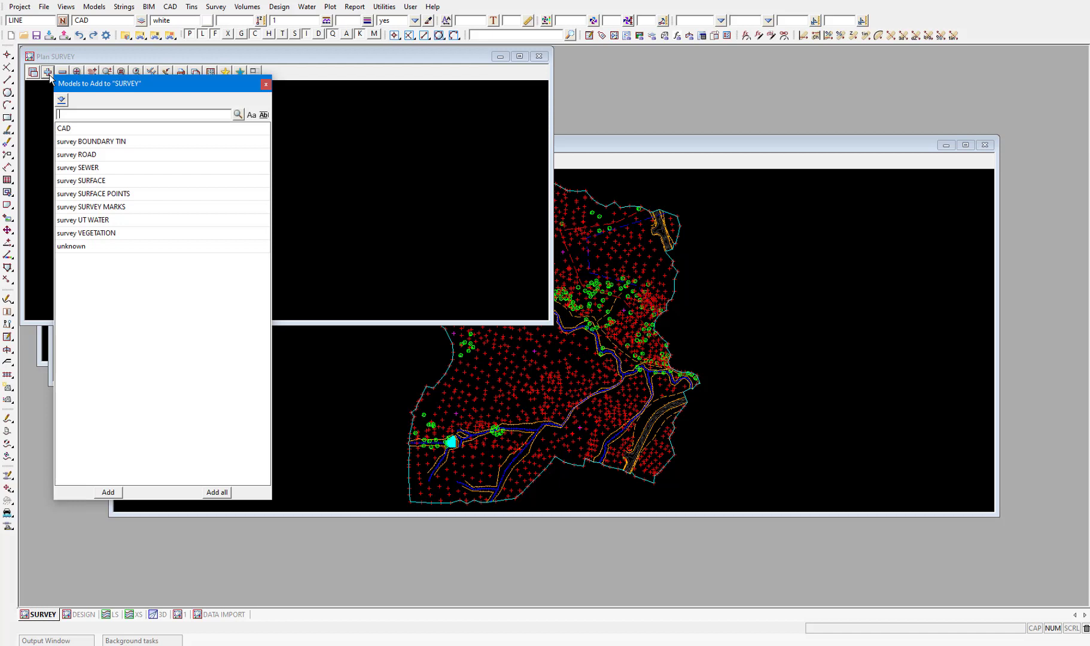
double_click(81, 245)
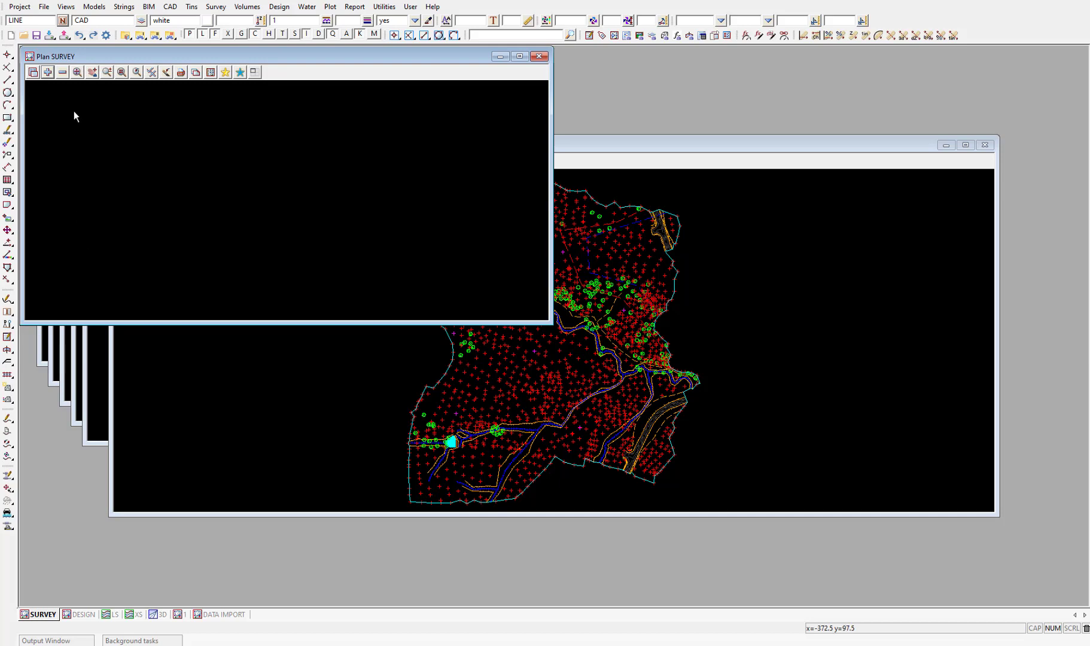
click(77, 73)
Step: Add all models from survey BOUNDARY TIN to survey VEGETATION to the SURVEY plan view and fit the view
click(49, 72)
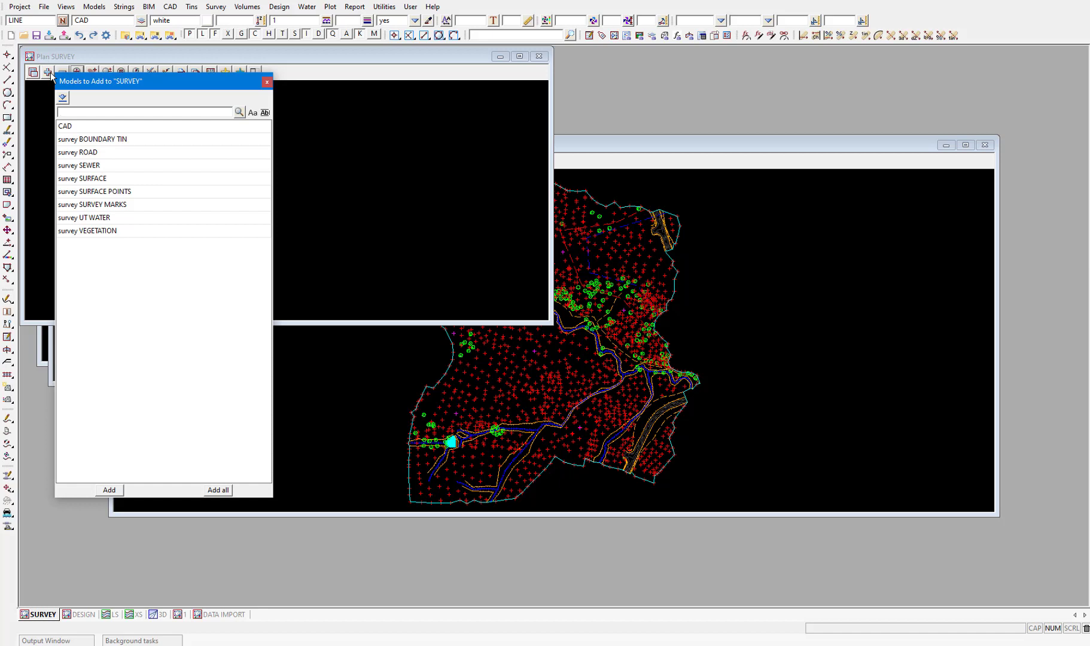
drag(87, 139, 95, 239)
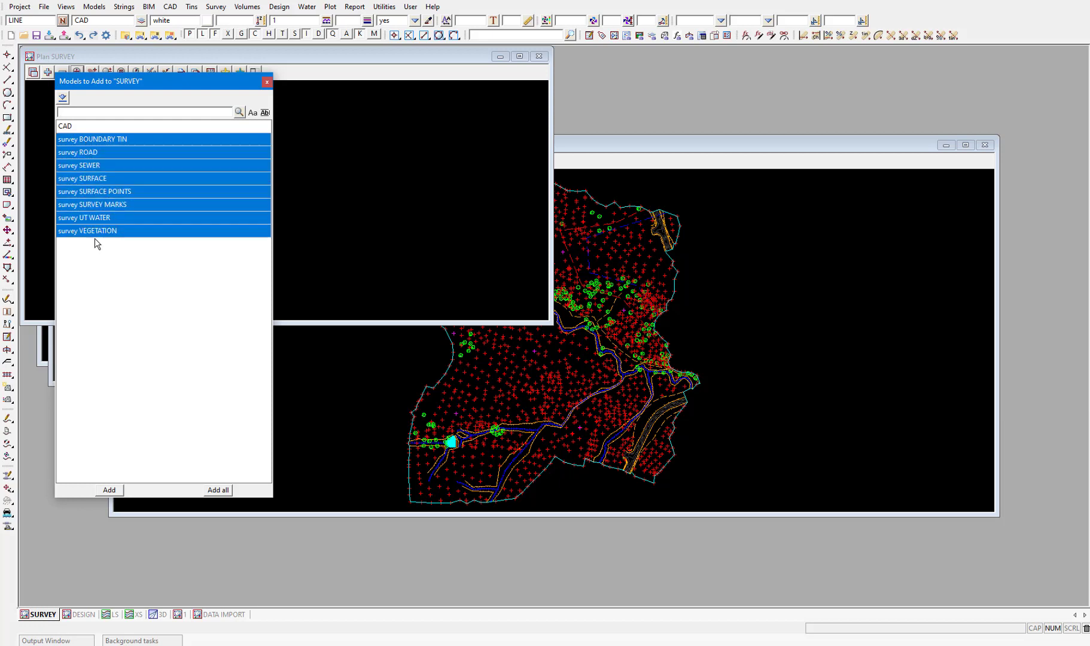
click(113, 490)
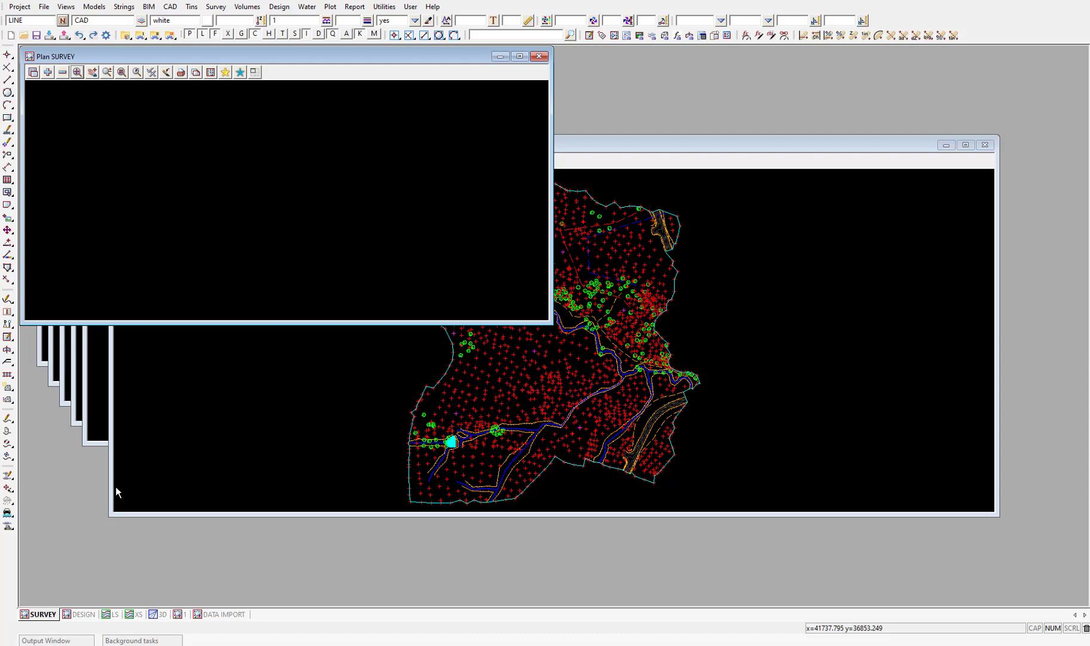
click(77, 73)
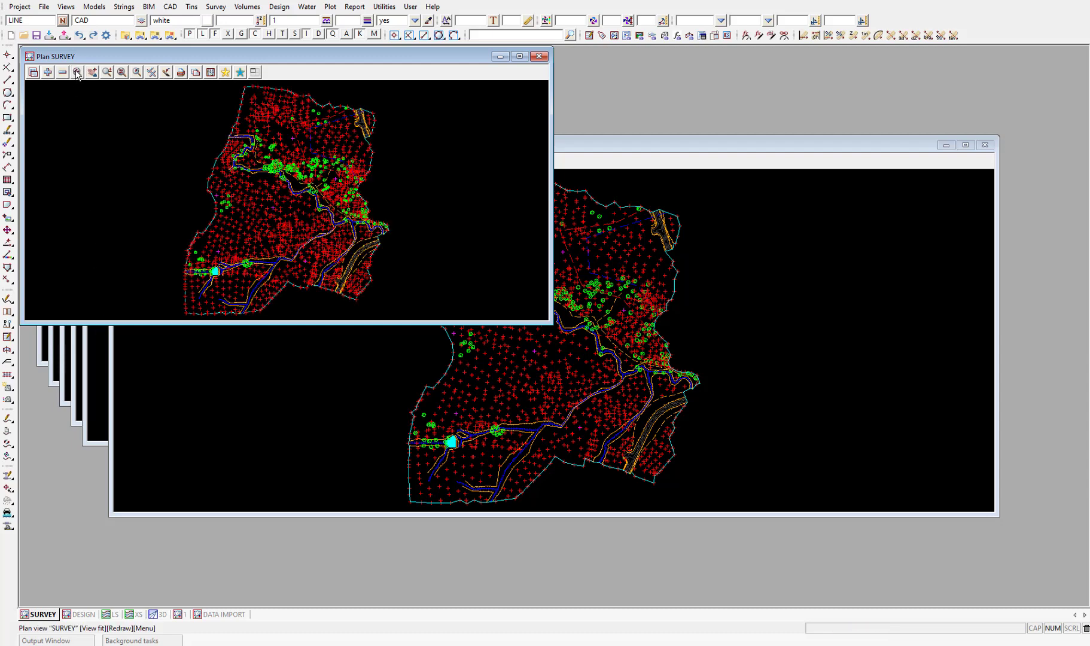